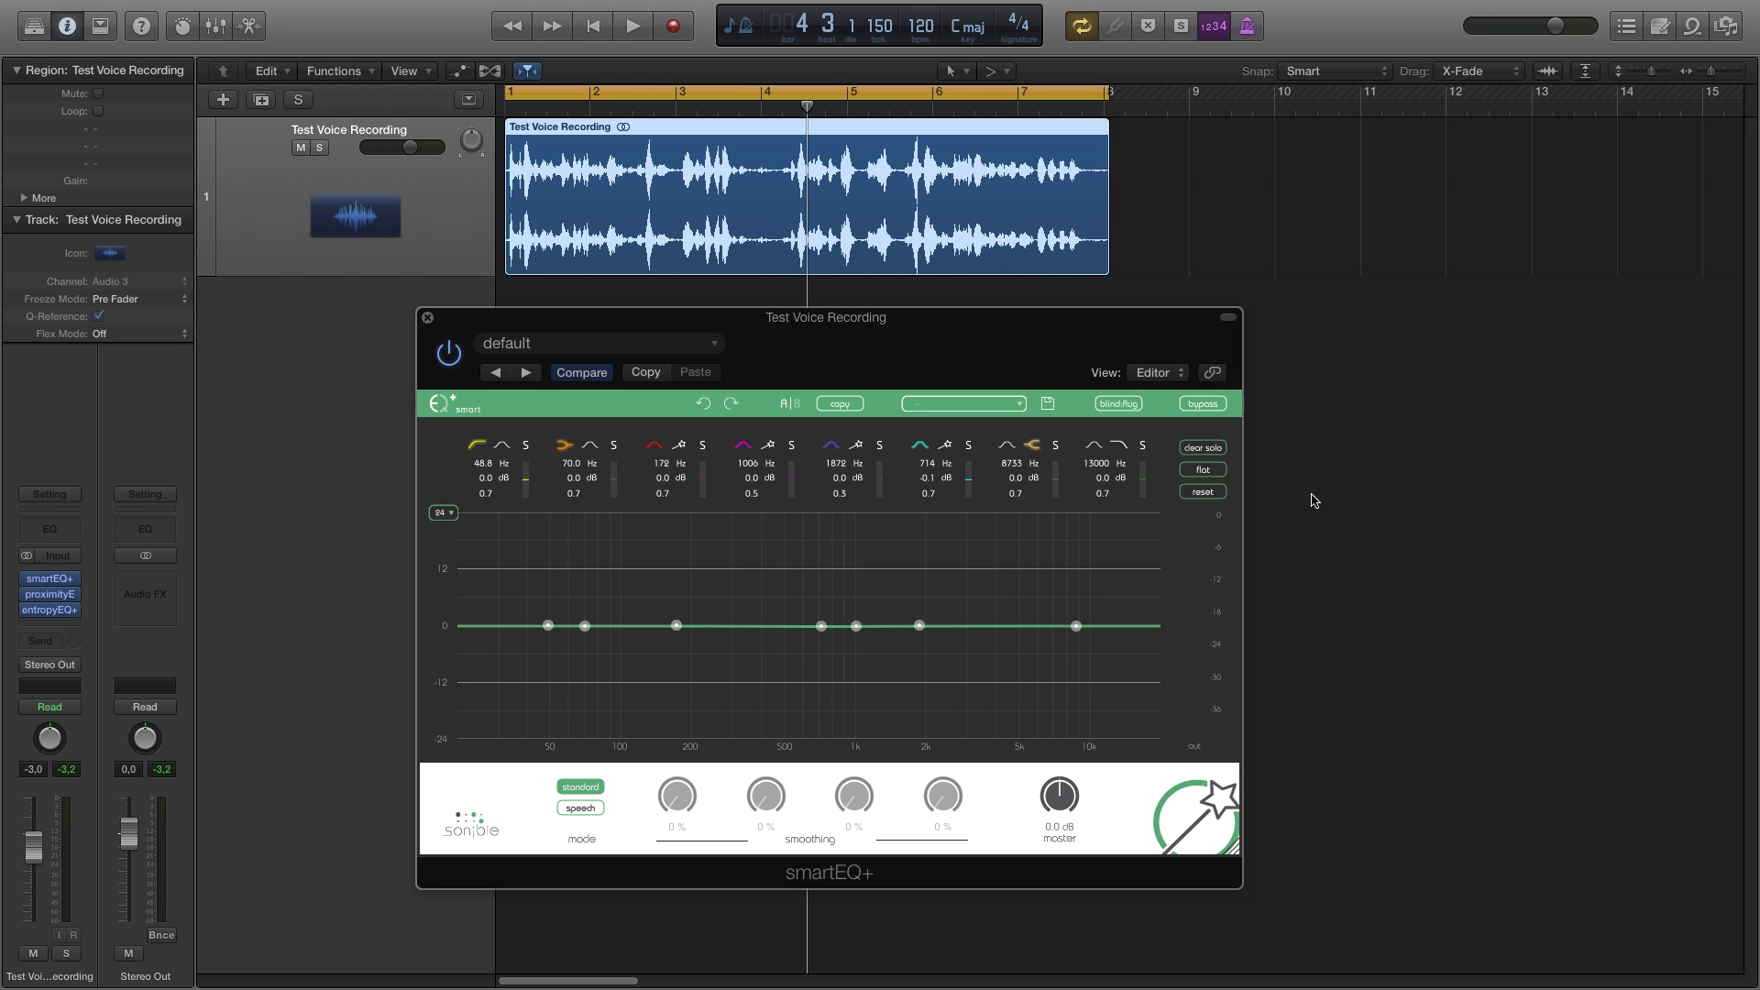
# Audition the unprocessed voice recording and set smartEQ+ to speech mode
pyautogui.press('space')
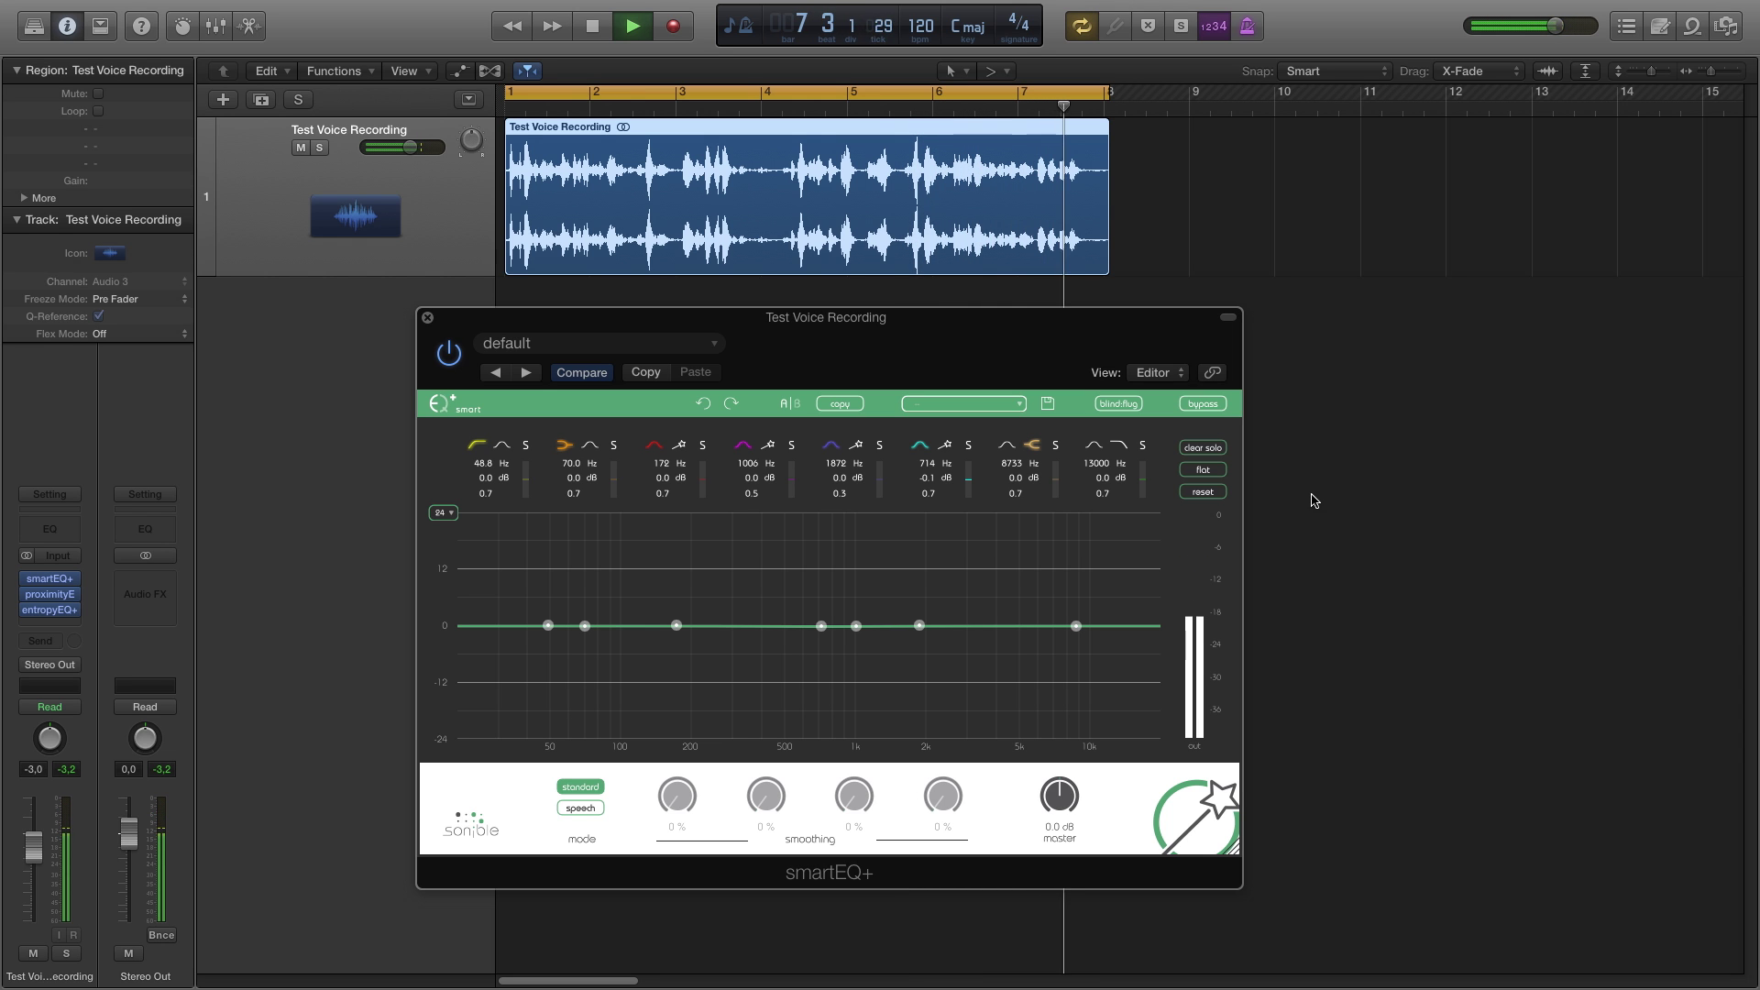
pyautogui.press('space')
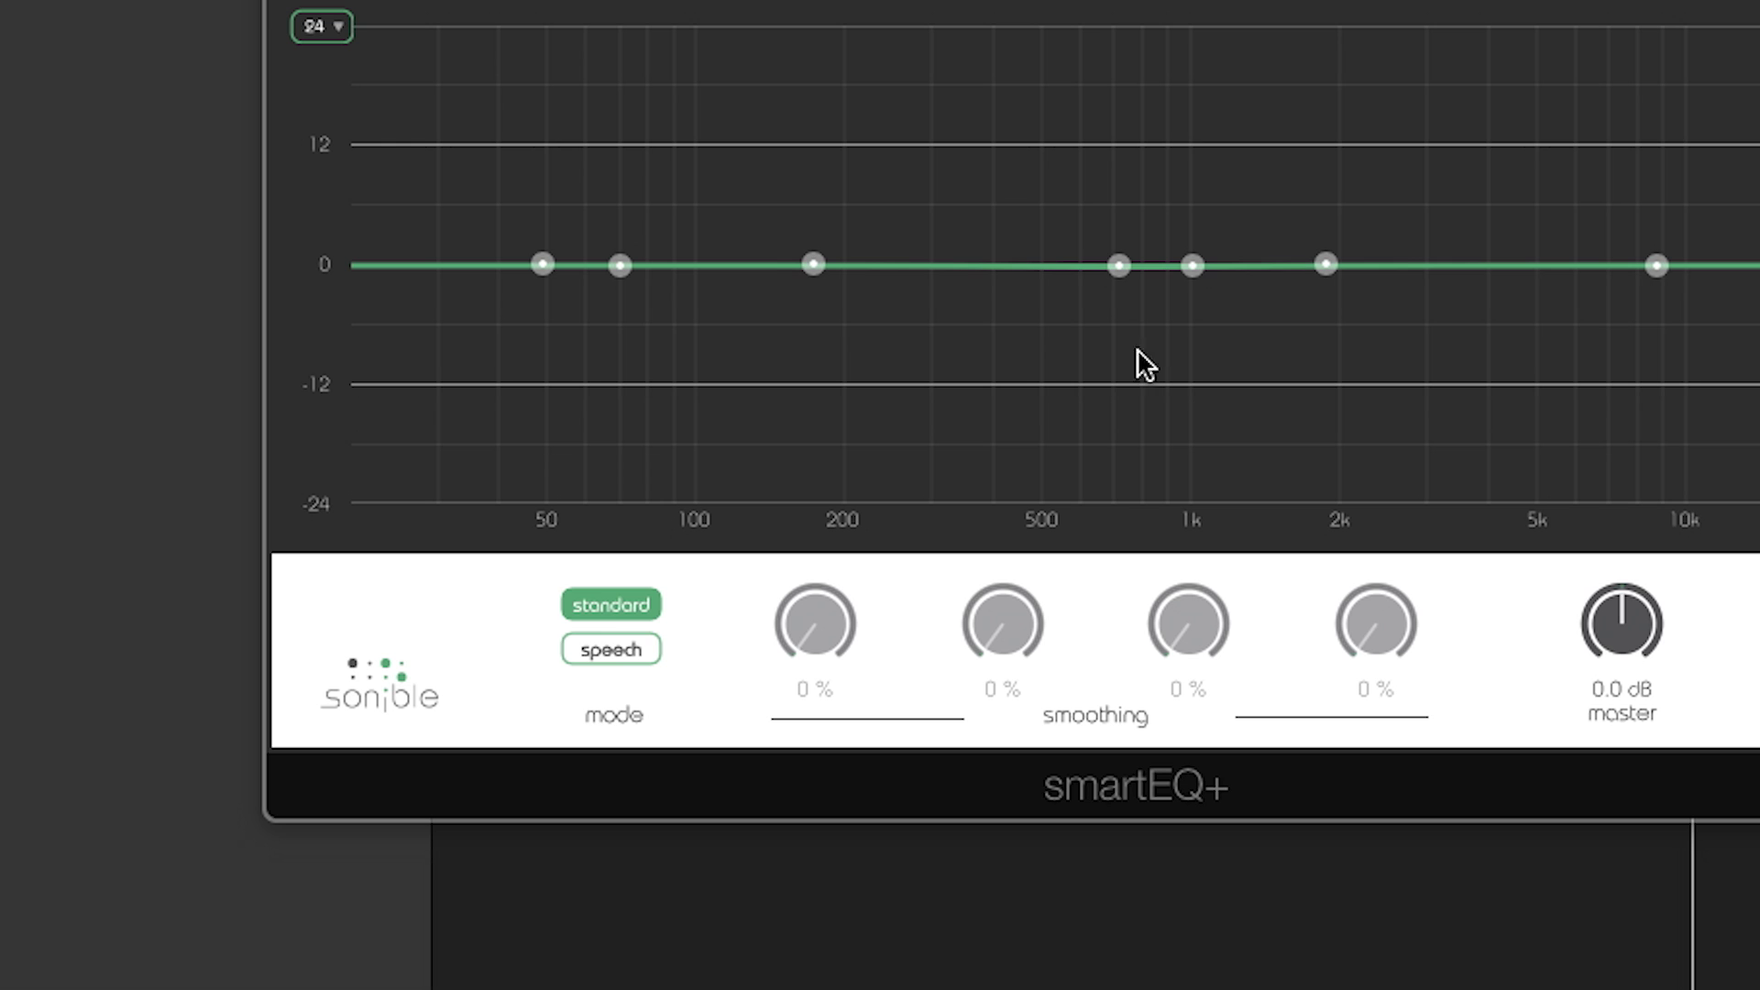
pyautogui.click(591, 650)
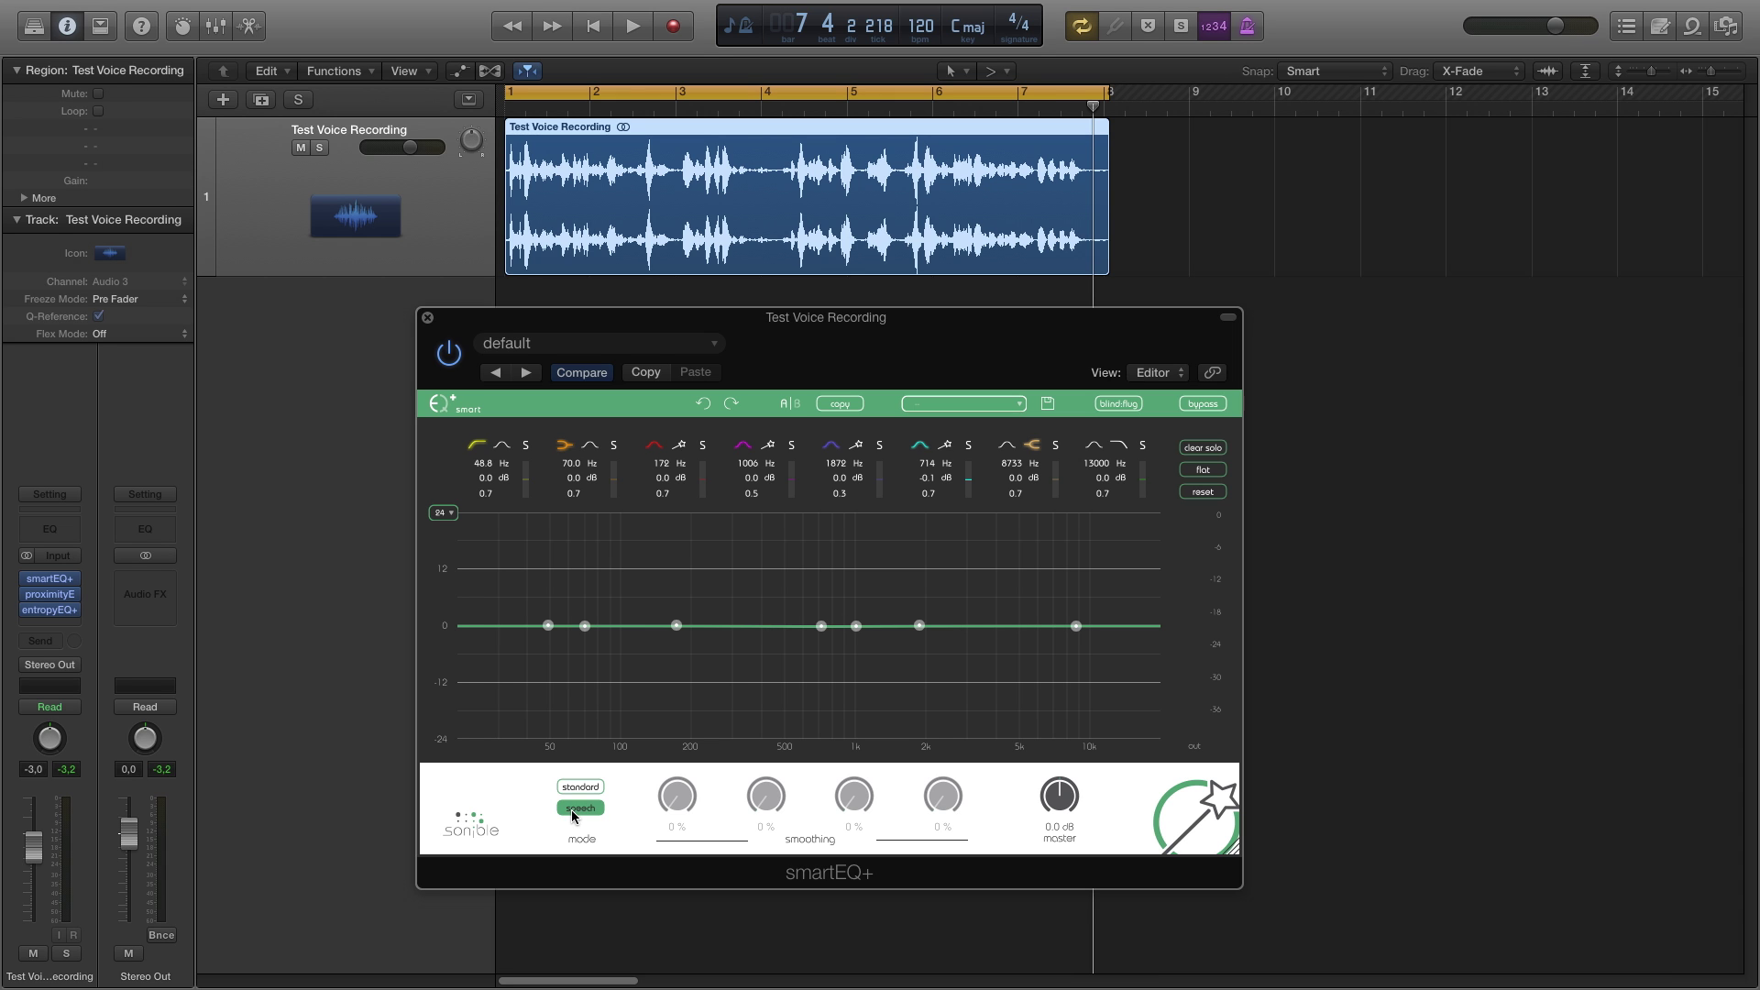
# During playback, set smartEQ+'s low cut to about 102 Hz and raise the fourth band as a smart filter to about 93 % at 953 Hz
pyautogui.press('space')
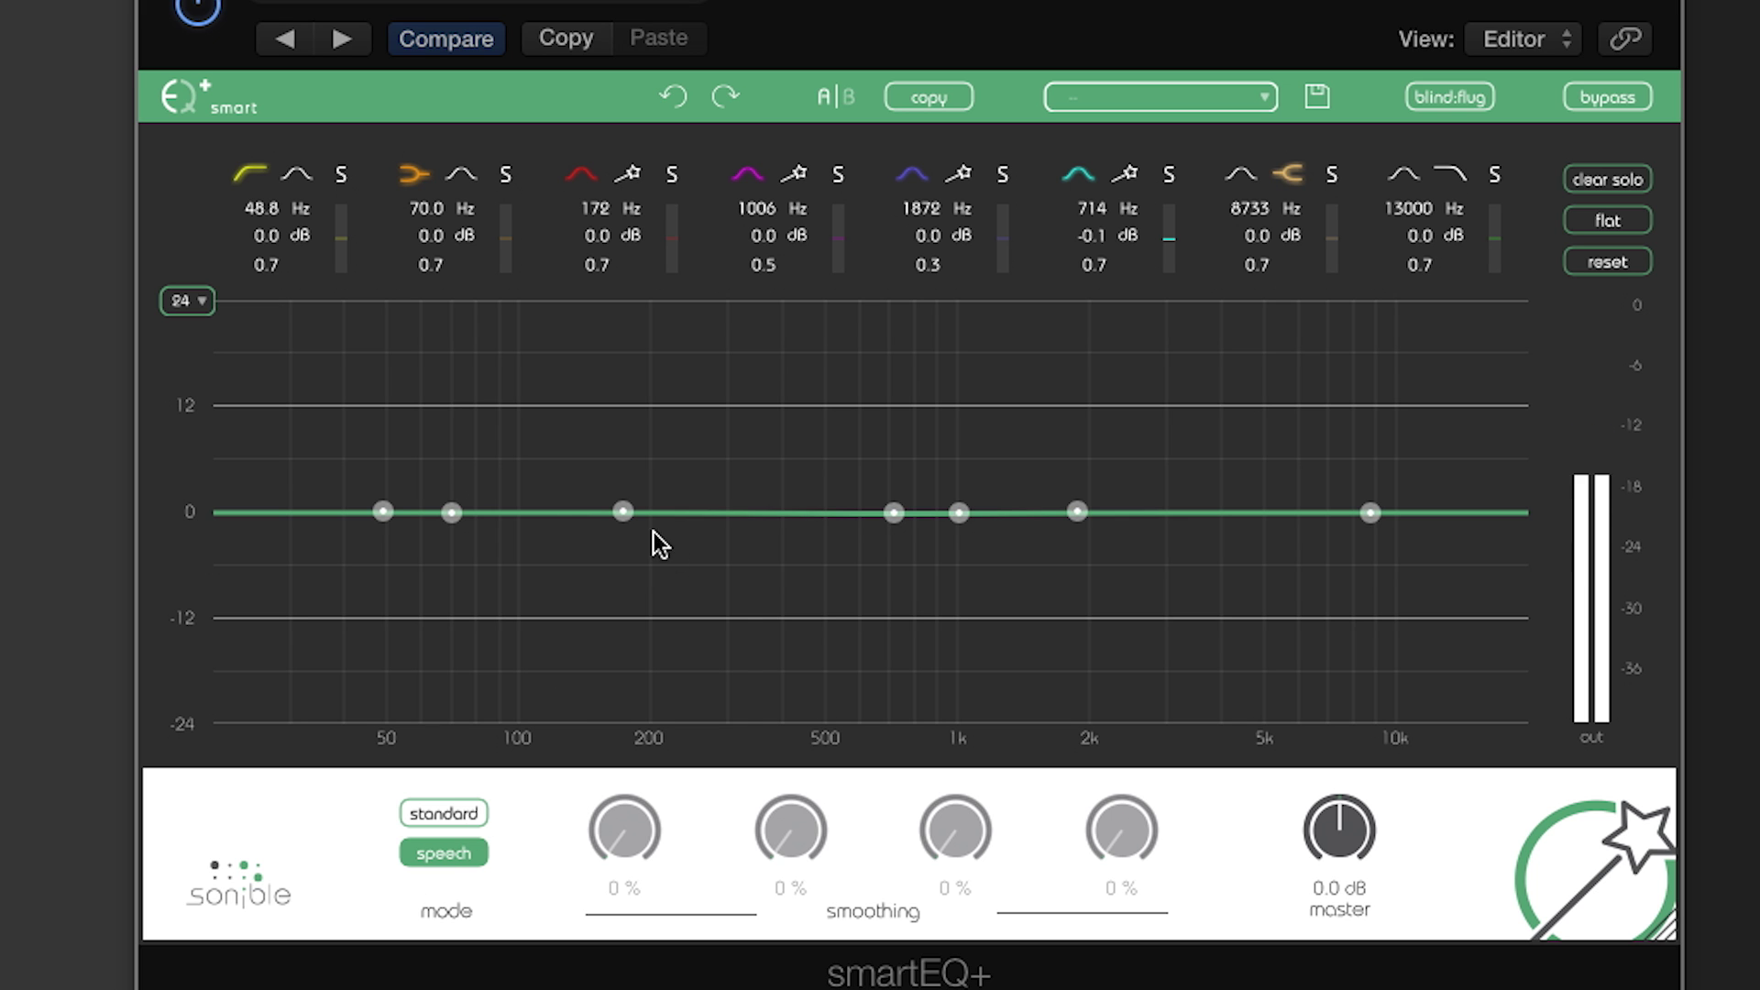
pyautogui.moveTo(383, 511); pyautogui.dragTo(537, 614)
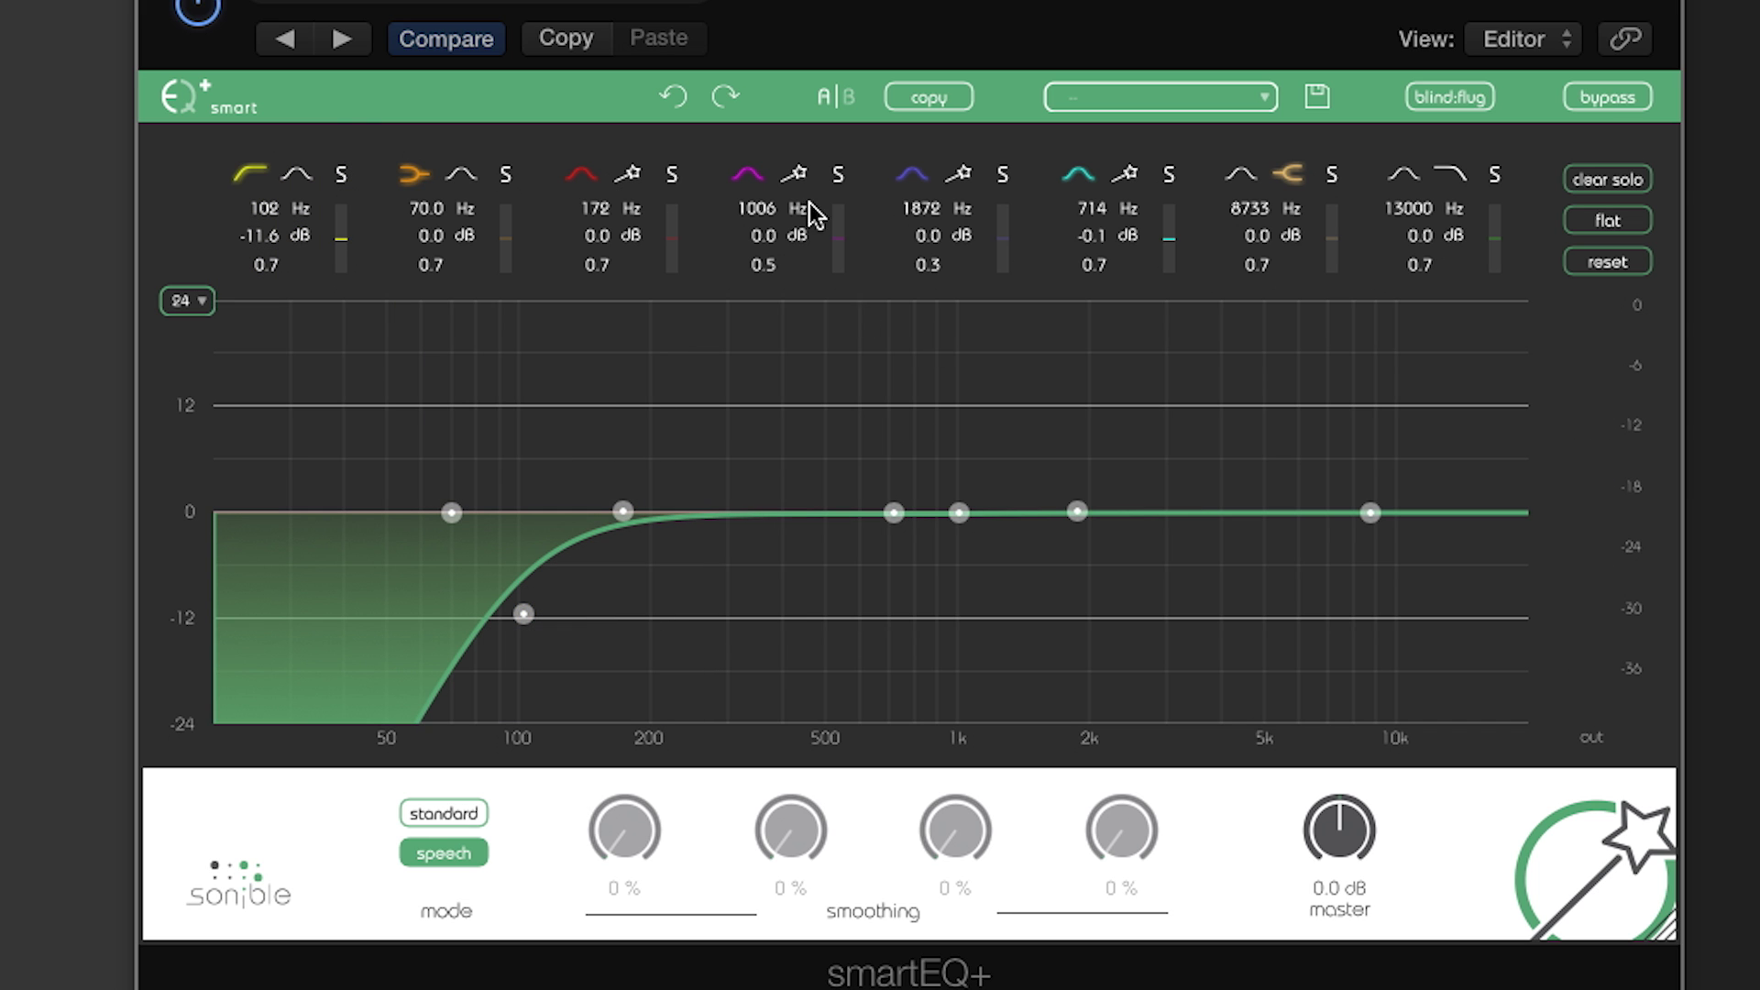
pyautogui.click(795, 174)
pyautogui.moveTo(952, 413); pyautogui.dragTo(948, 313)
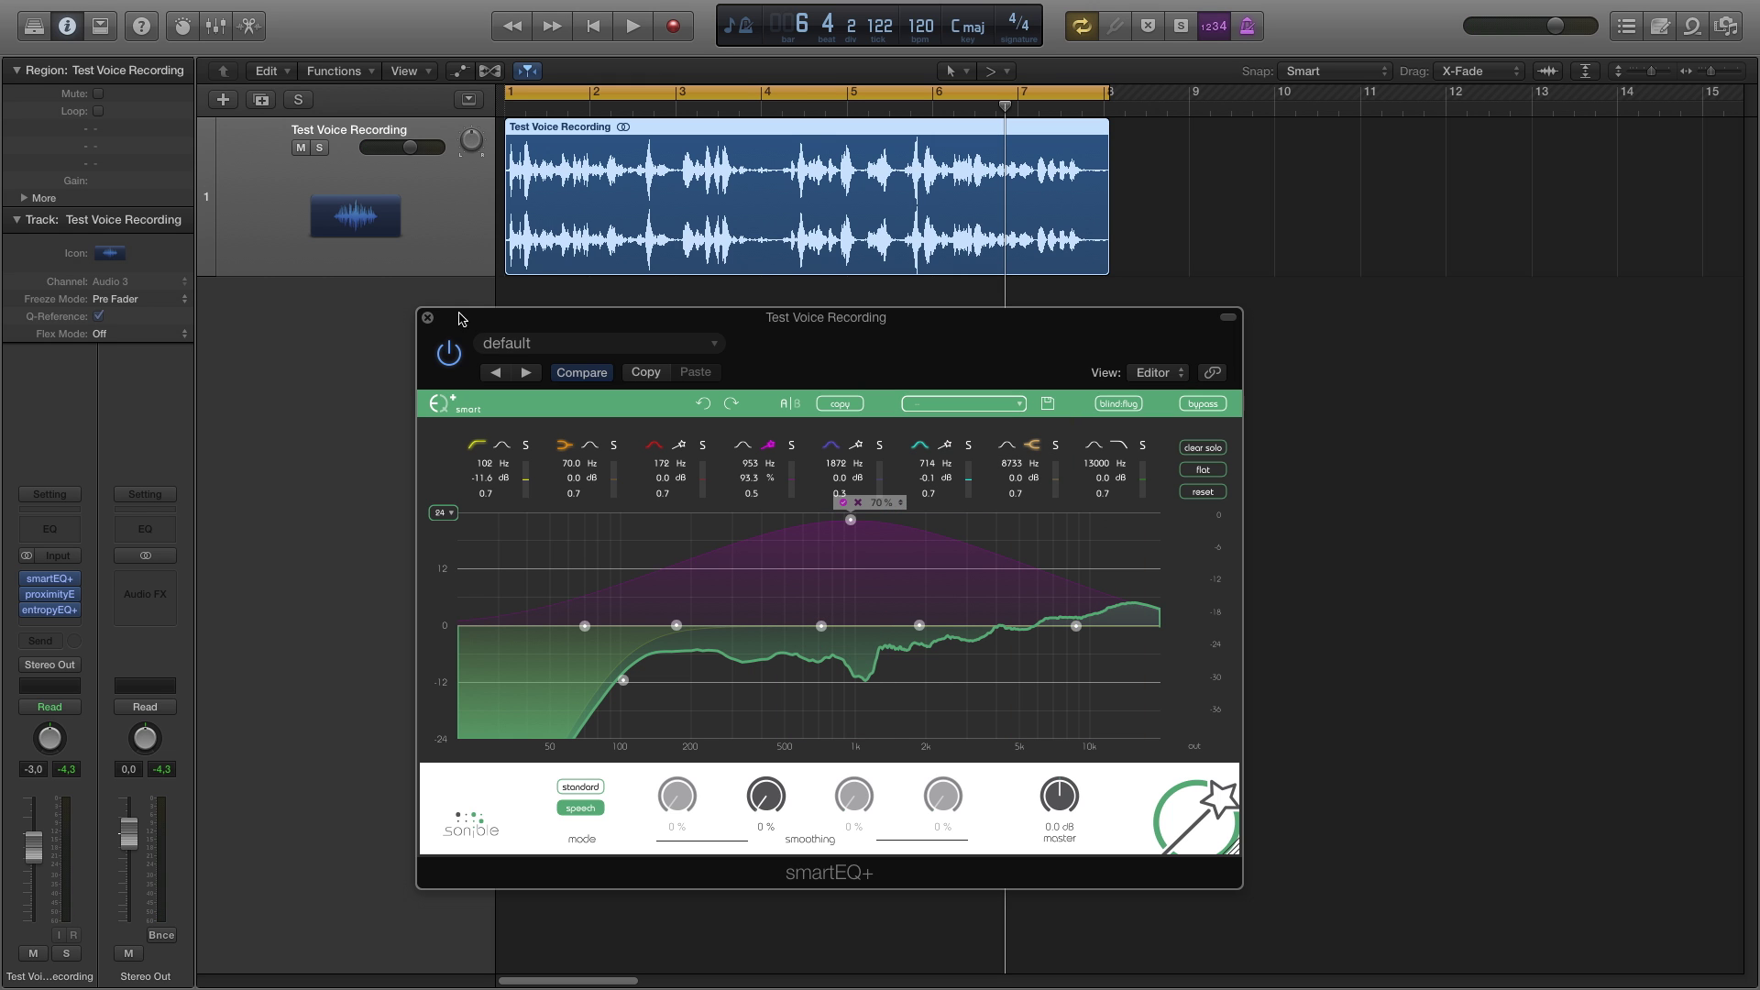
pyautogui.click(427, 318)
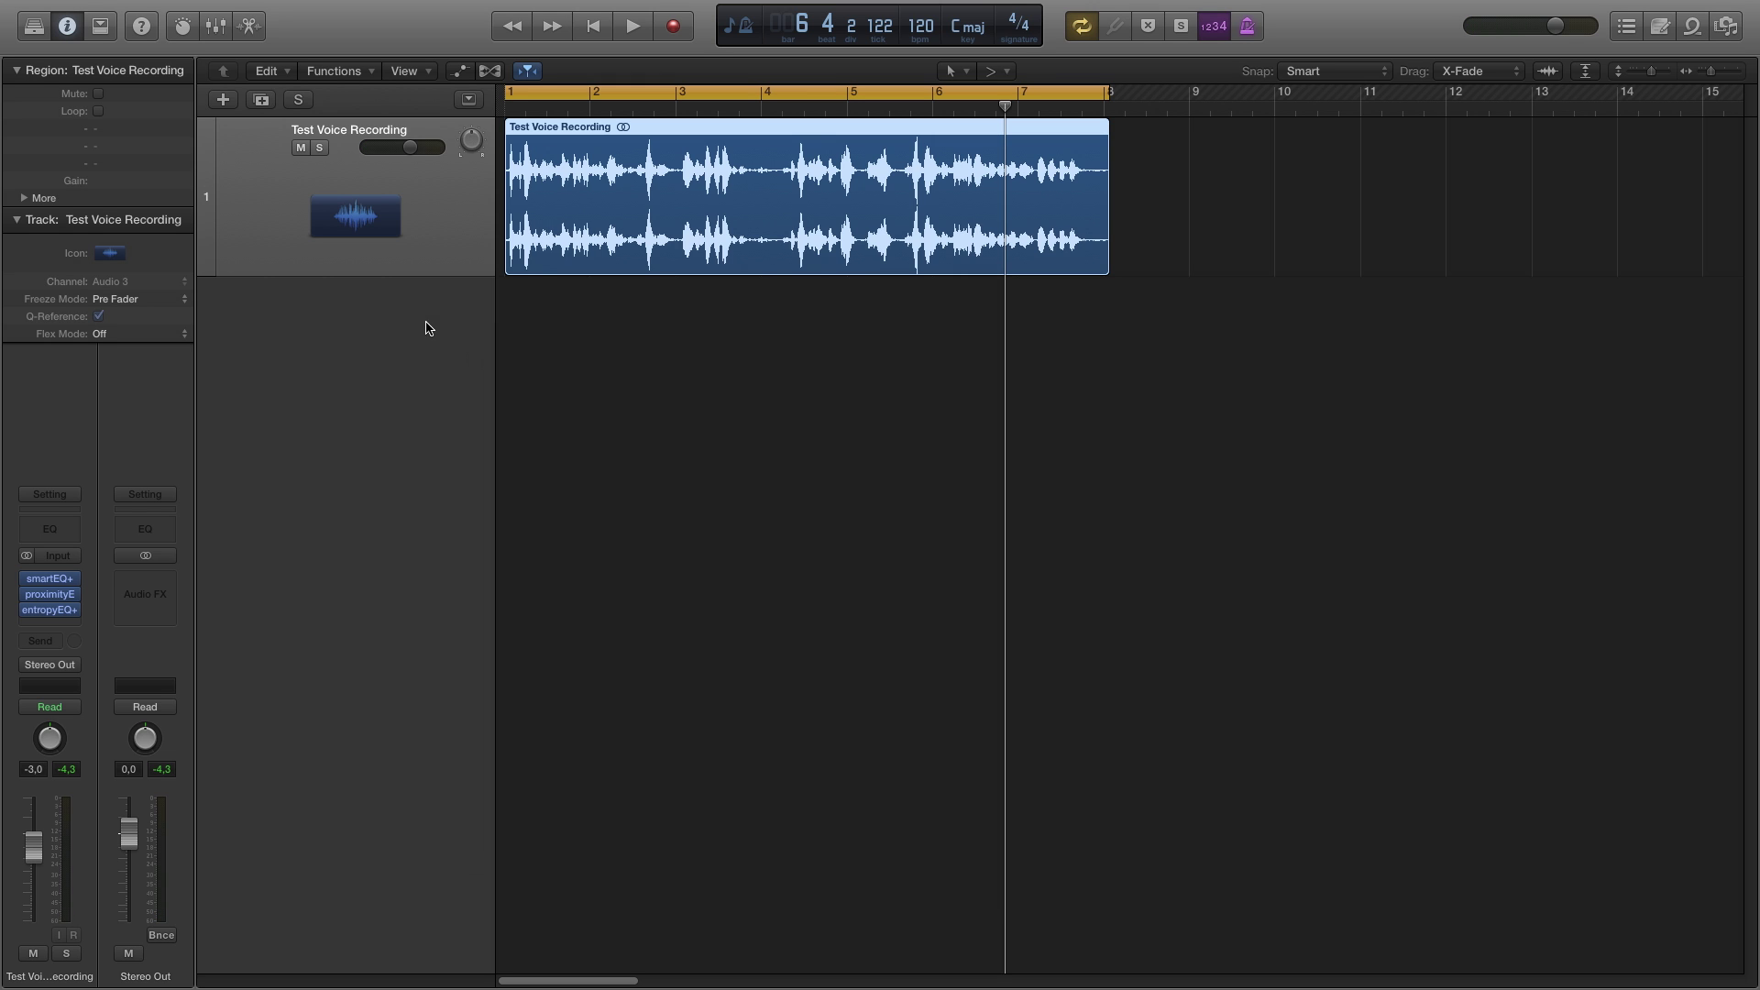
# In proximityEQ+, switch the fourth band to a proximity filter and raise it to about 74 % at 775 Hz
pyautogui.click(51, 595)
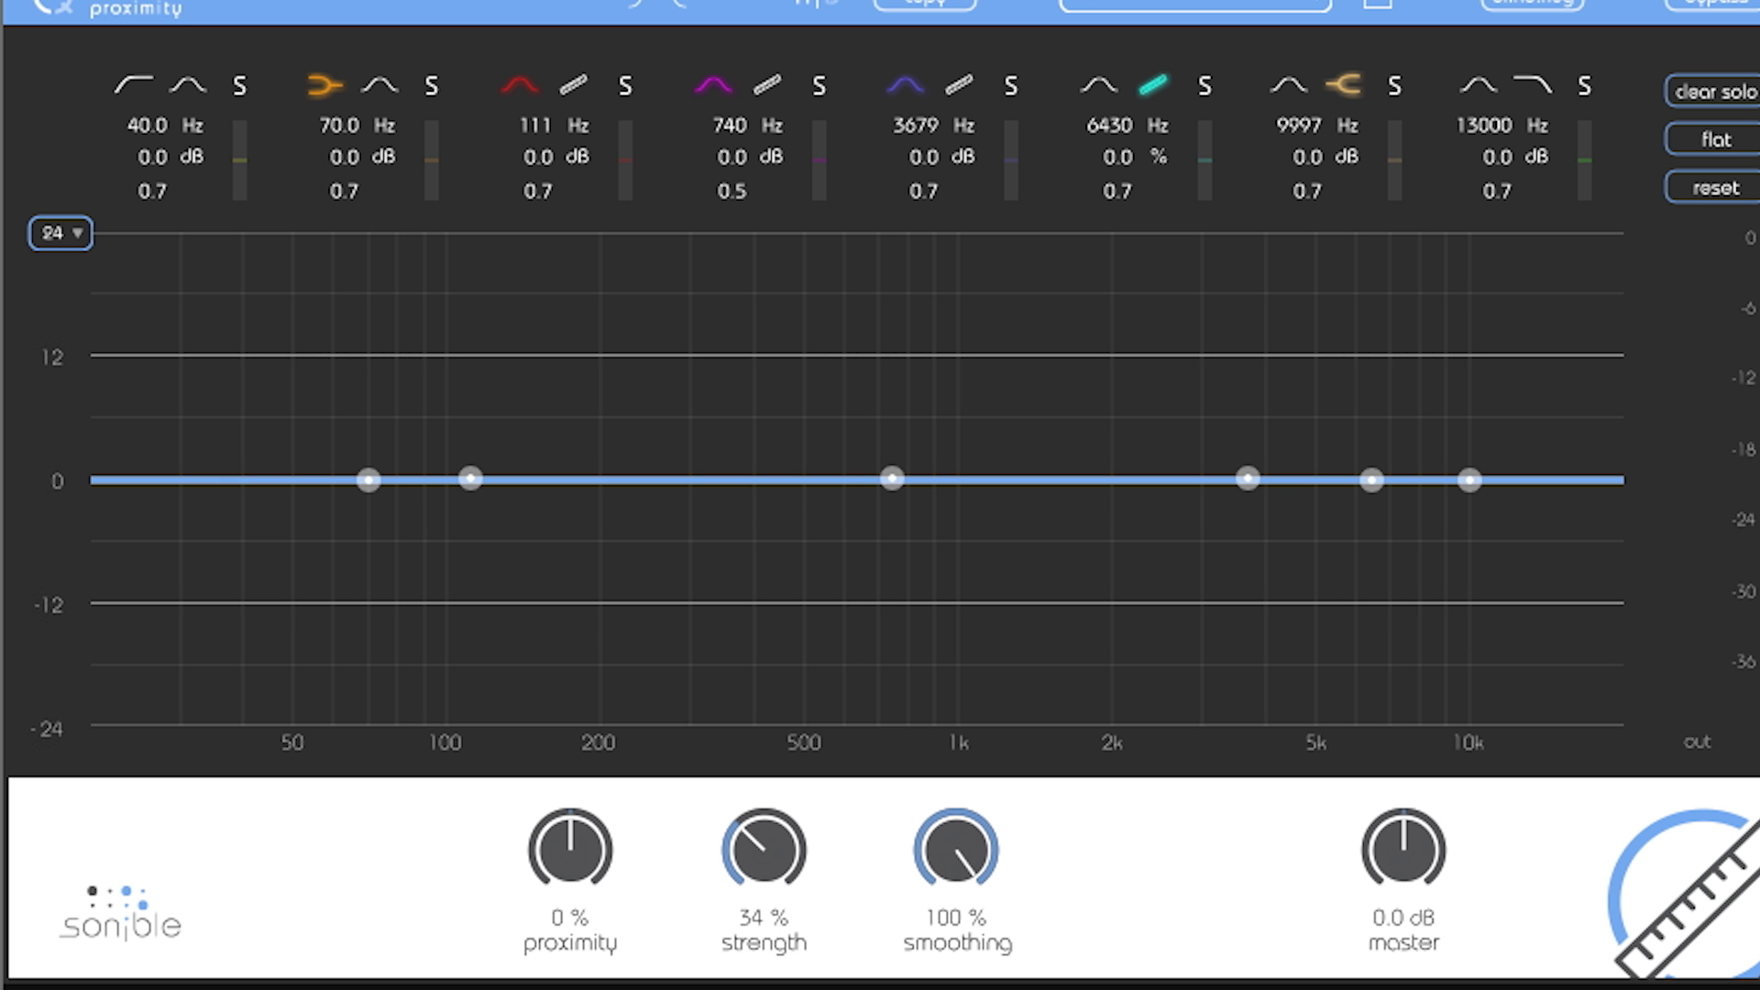
pyautogui.click(770, 87)
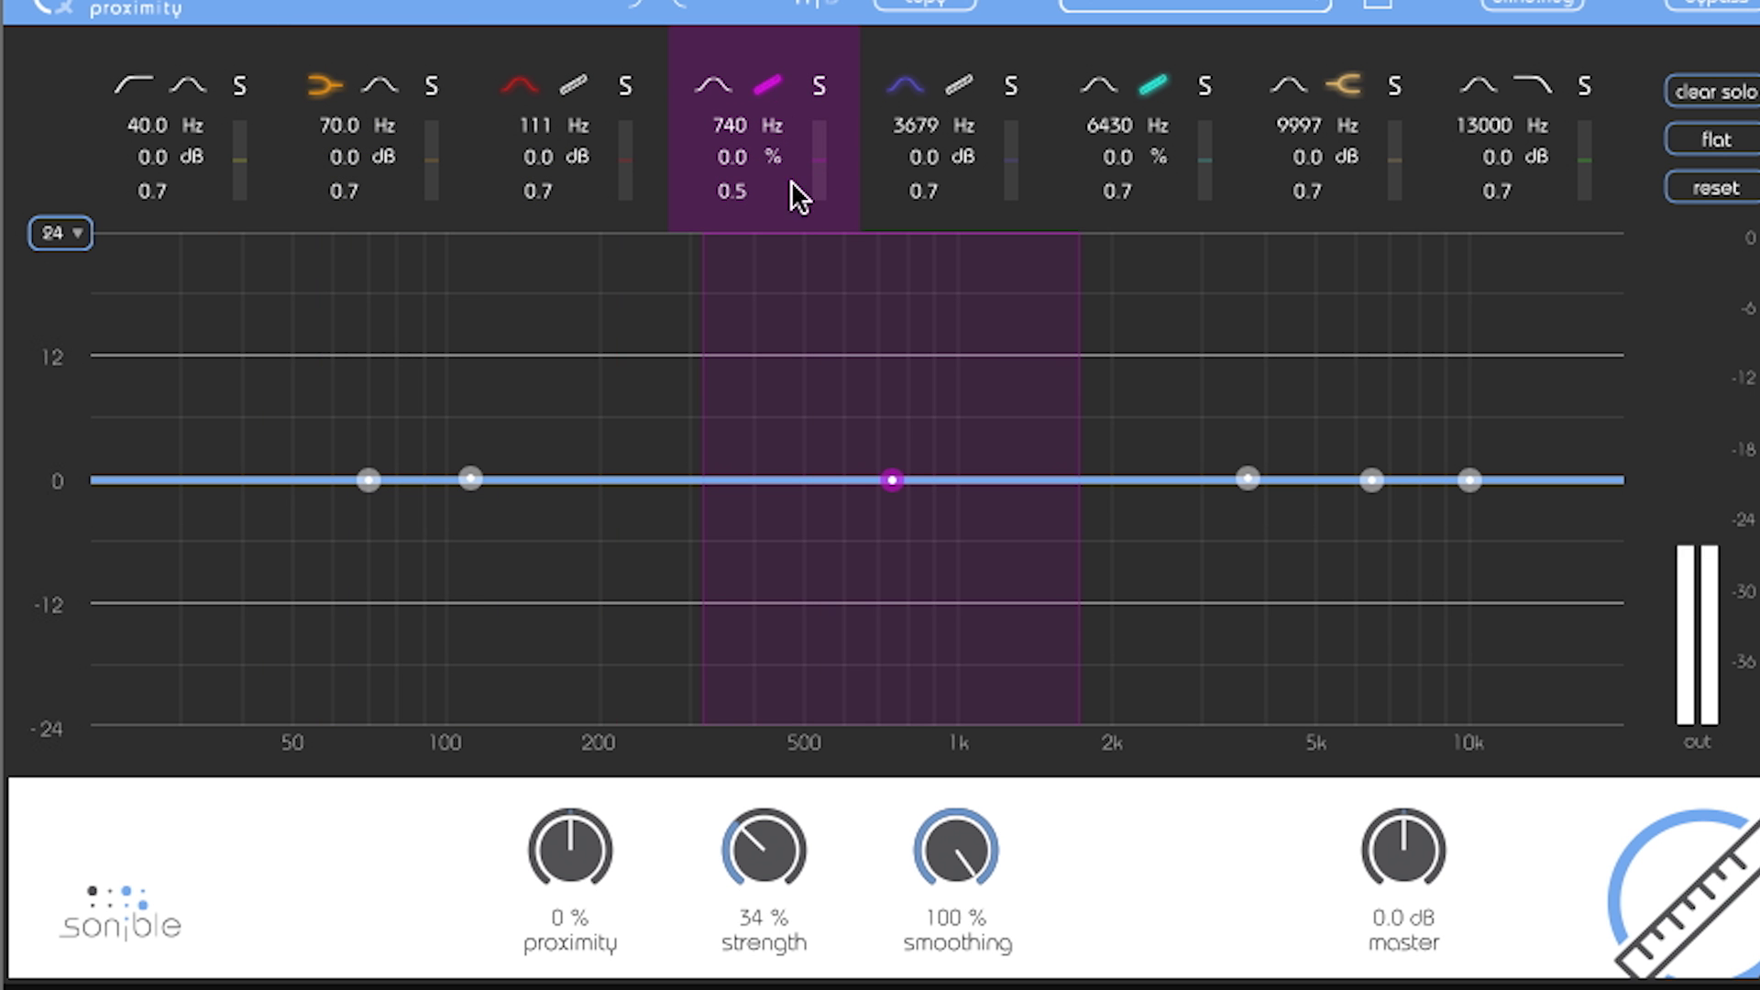
pyautogui.moveTo(892, 477); pyautogui.dragTo(906, 286)
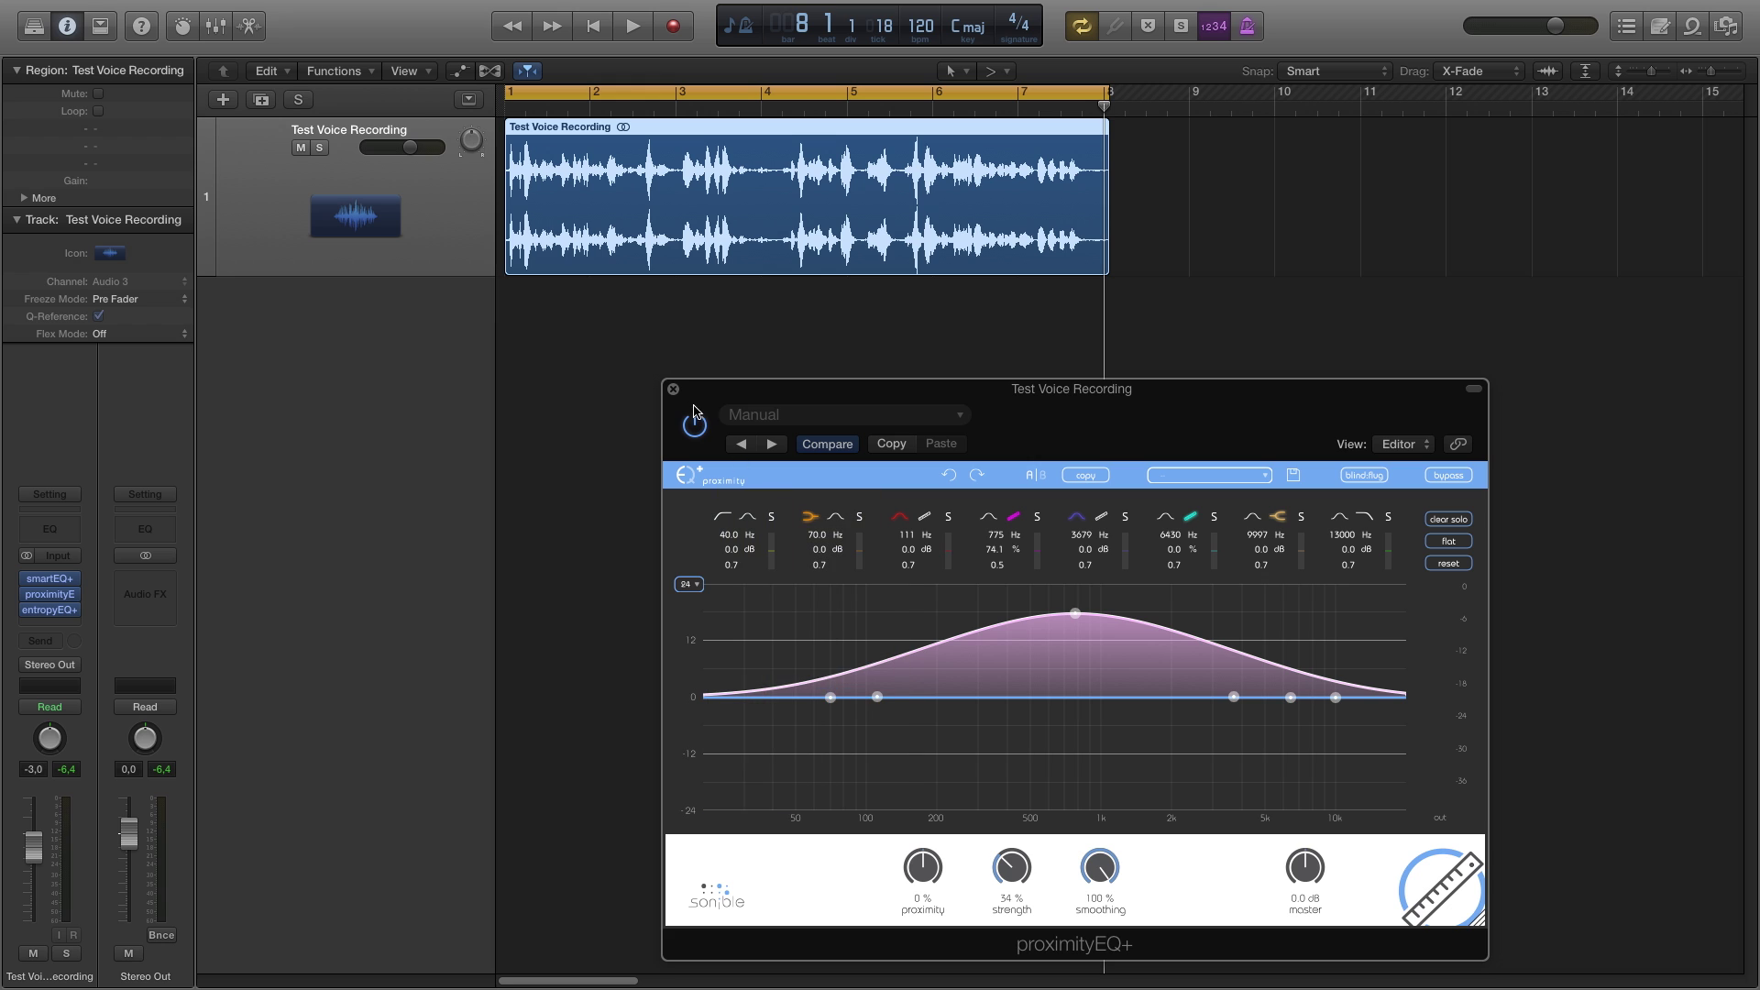
pyautogui.click(673, 390)
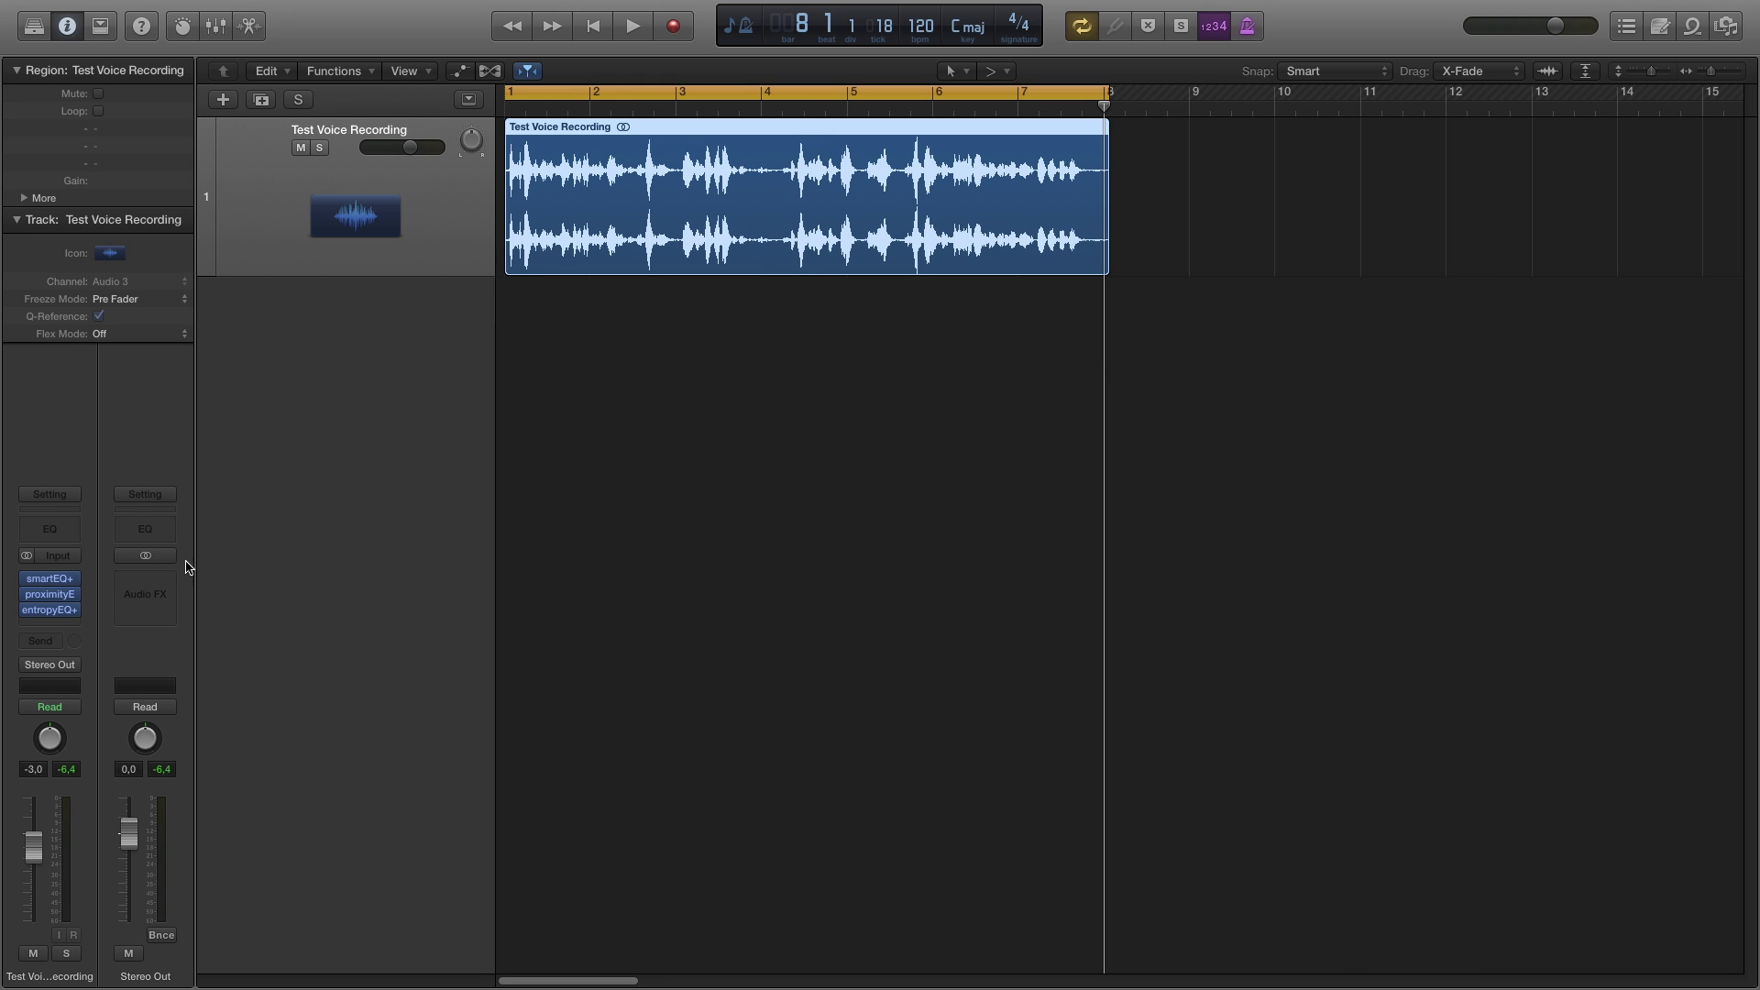
# In entropyEQ+, add entropy filters of about 60 % at 695 Hz on the fourth band and 34 % at 2589 Hz on the fifth
pyautogui.click(49, 610)
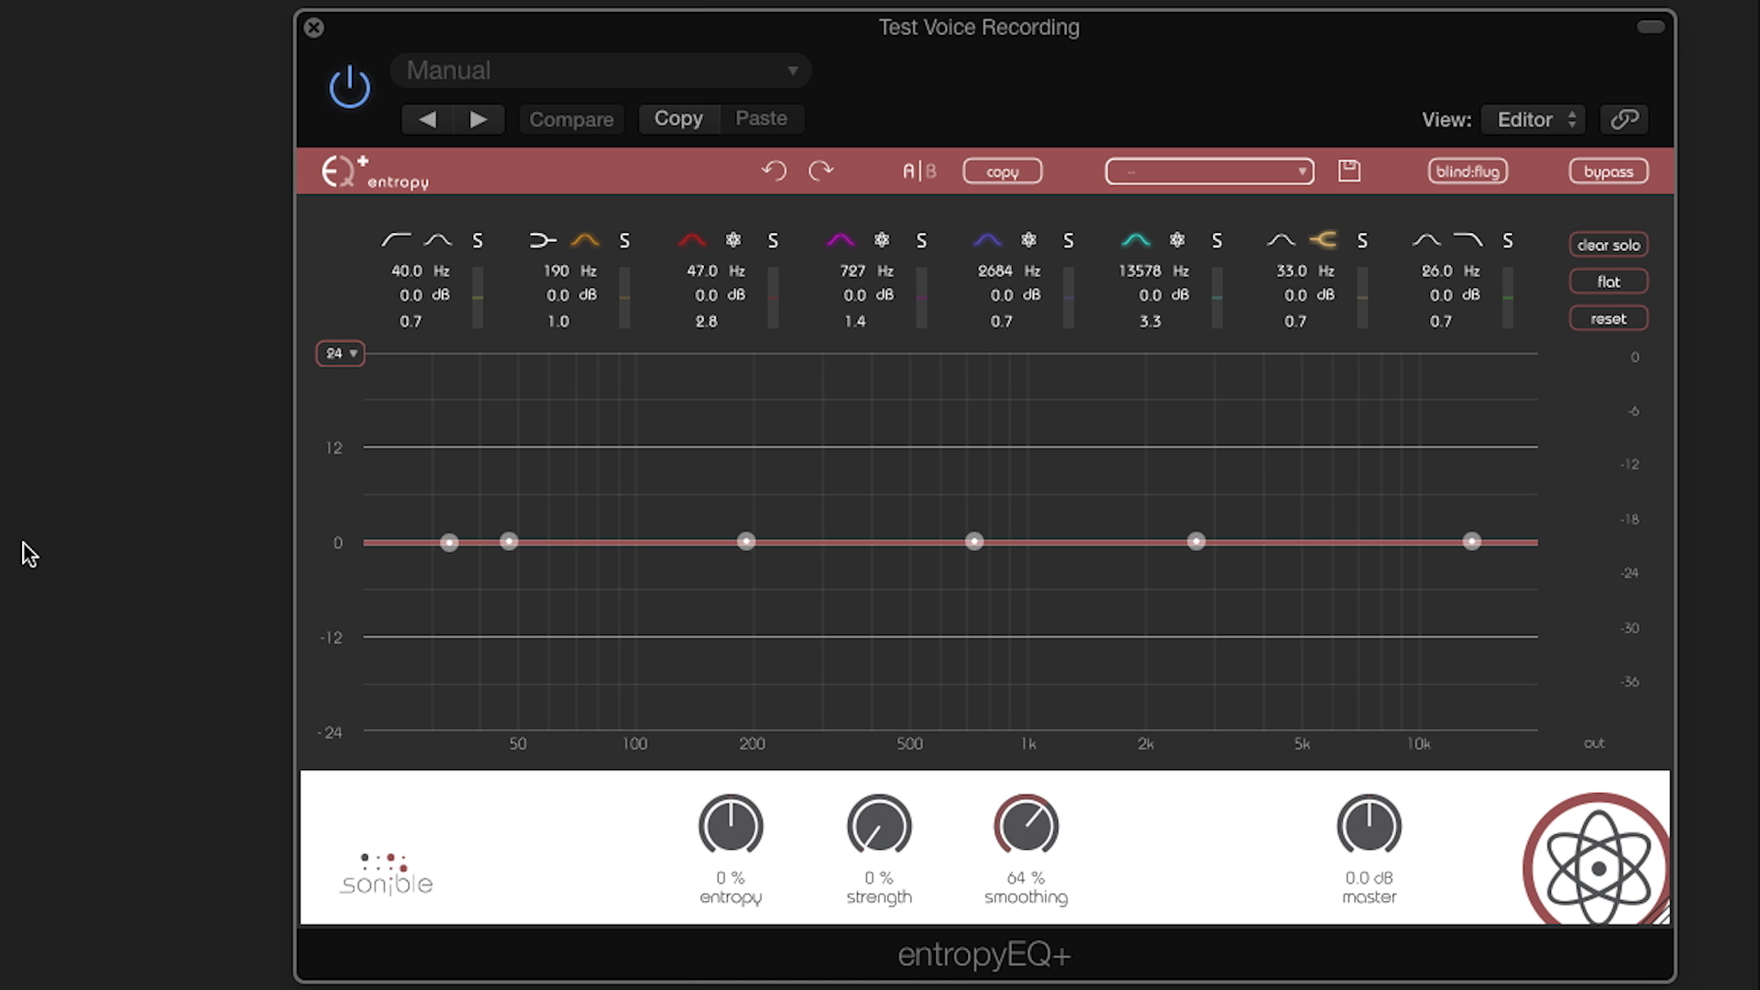
pyautogui.press('space')
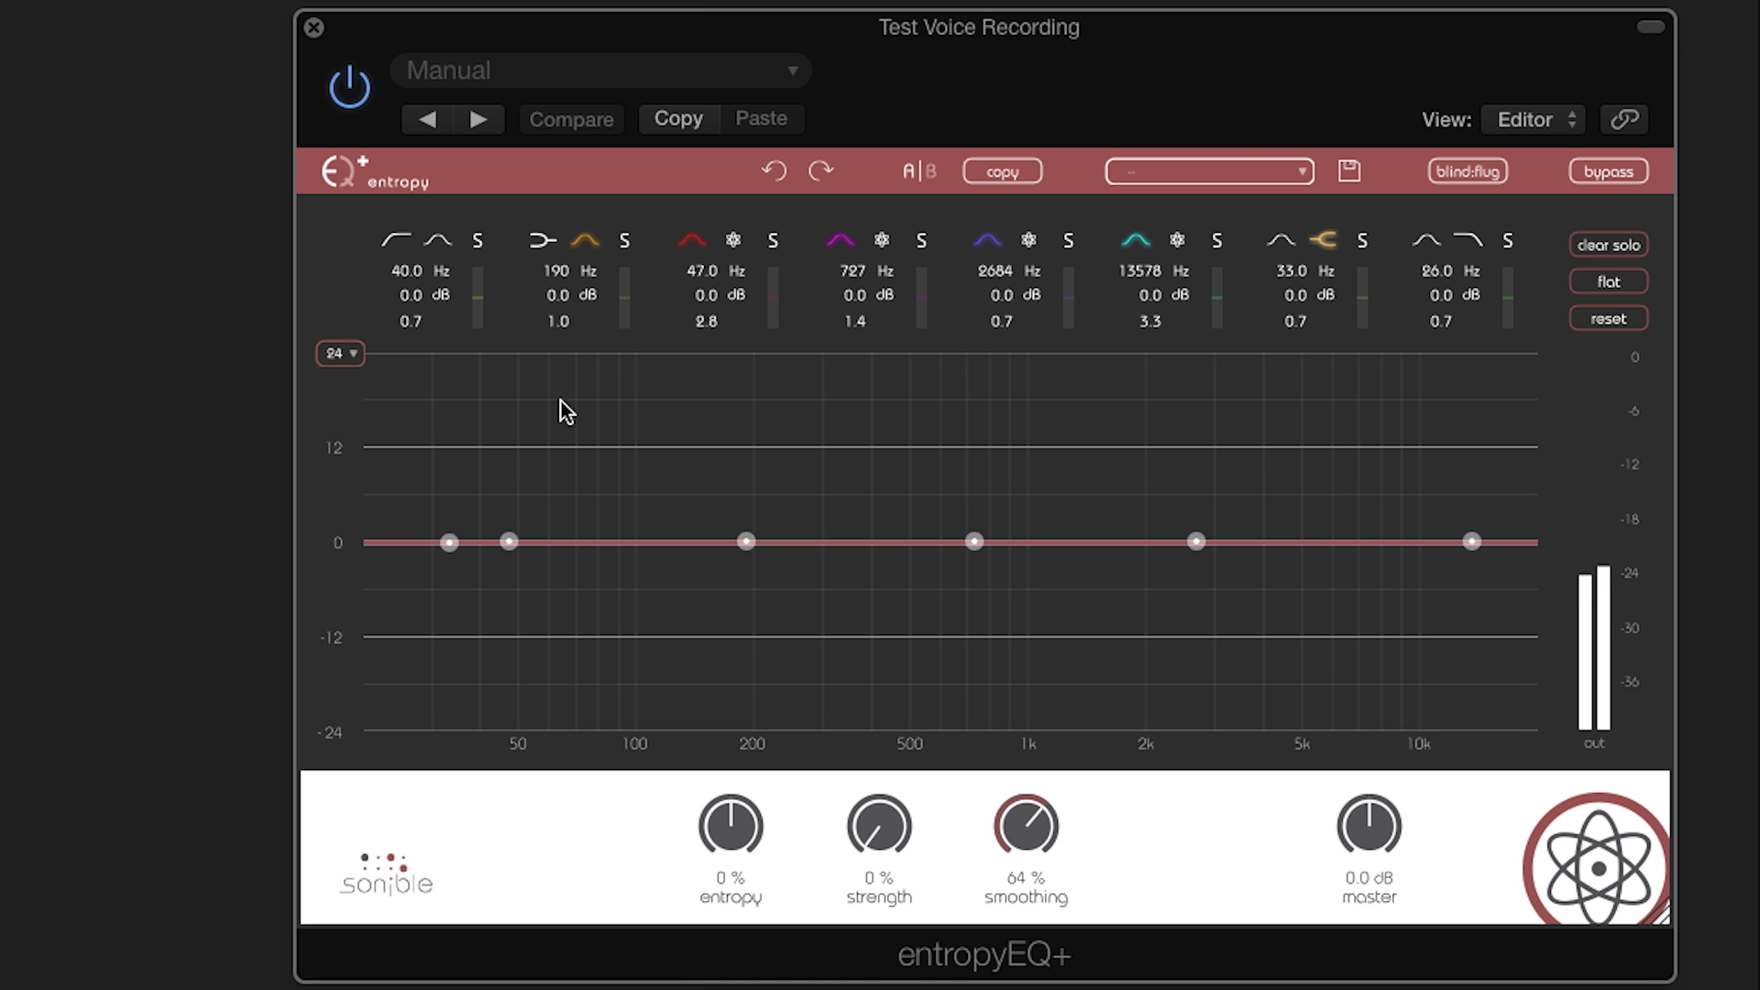
pyautogui.click(882, 239)
pyautogui.moveTo(971, 537); pyautogui.dragTo(967, 428)
pyautogui.click(1028, 240)
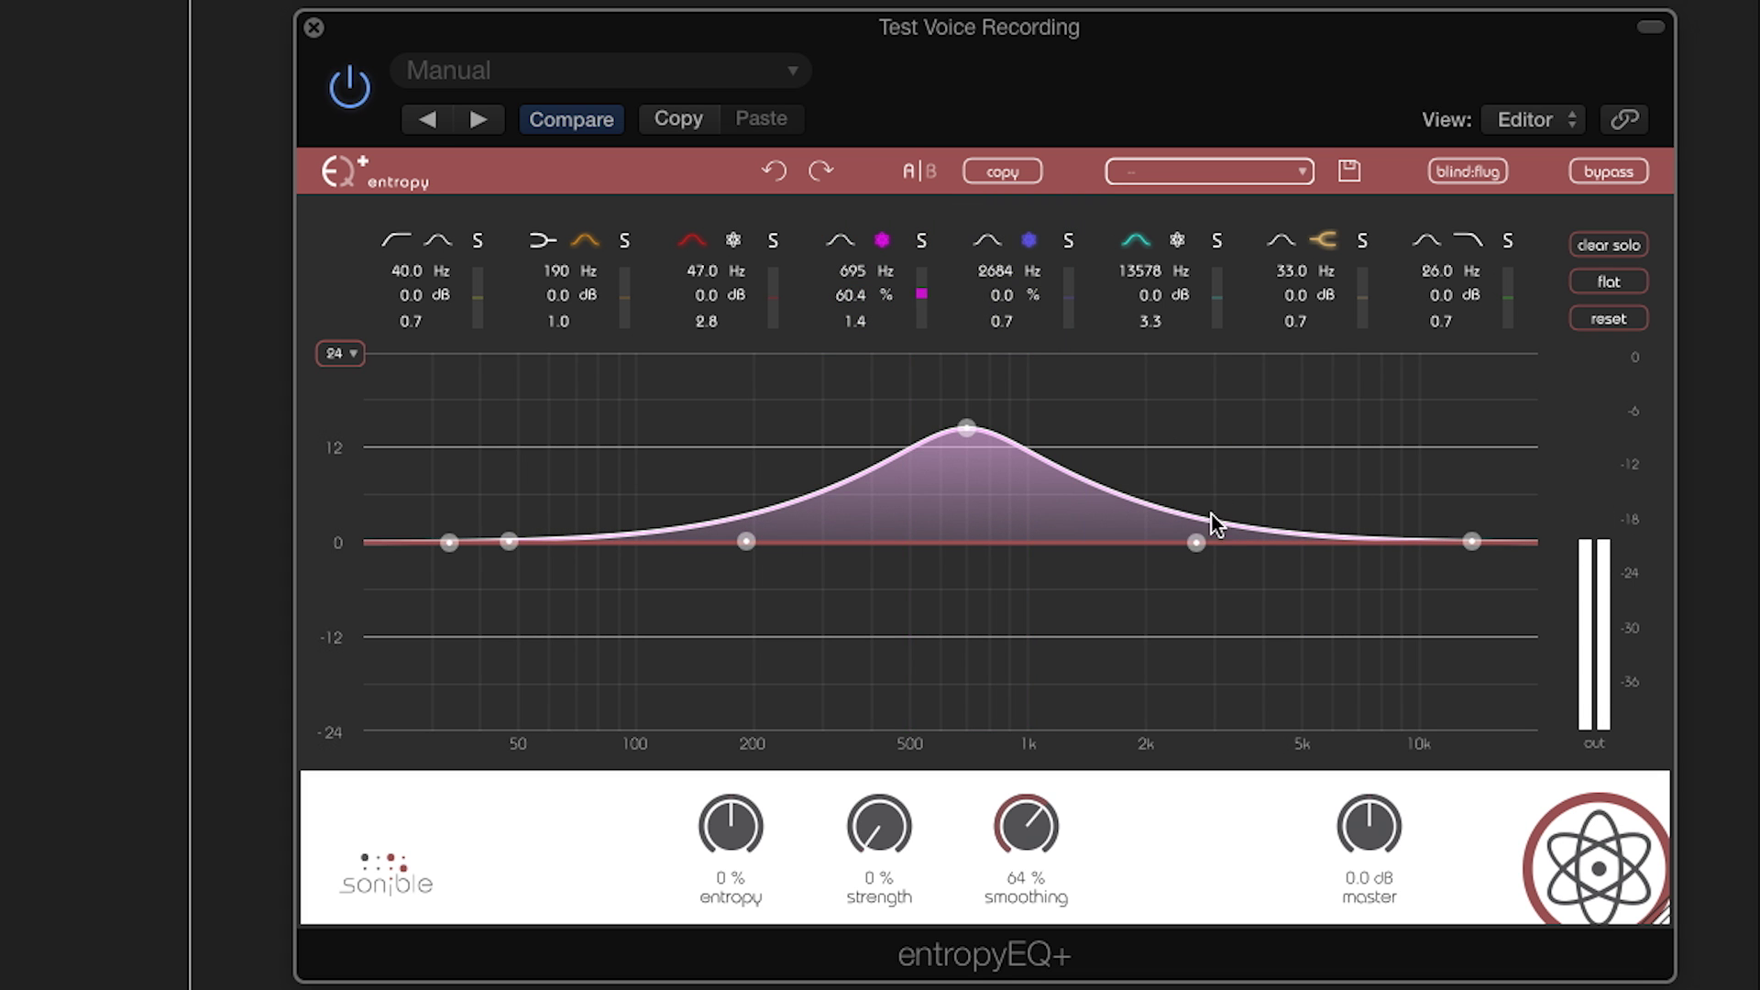
pyautogui.moveTo(1201, 541); pyautogui.dragTo(1190, 478)
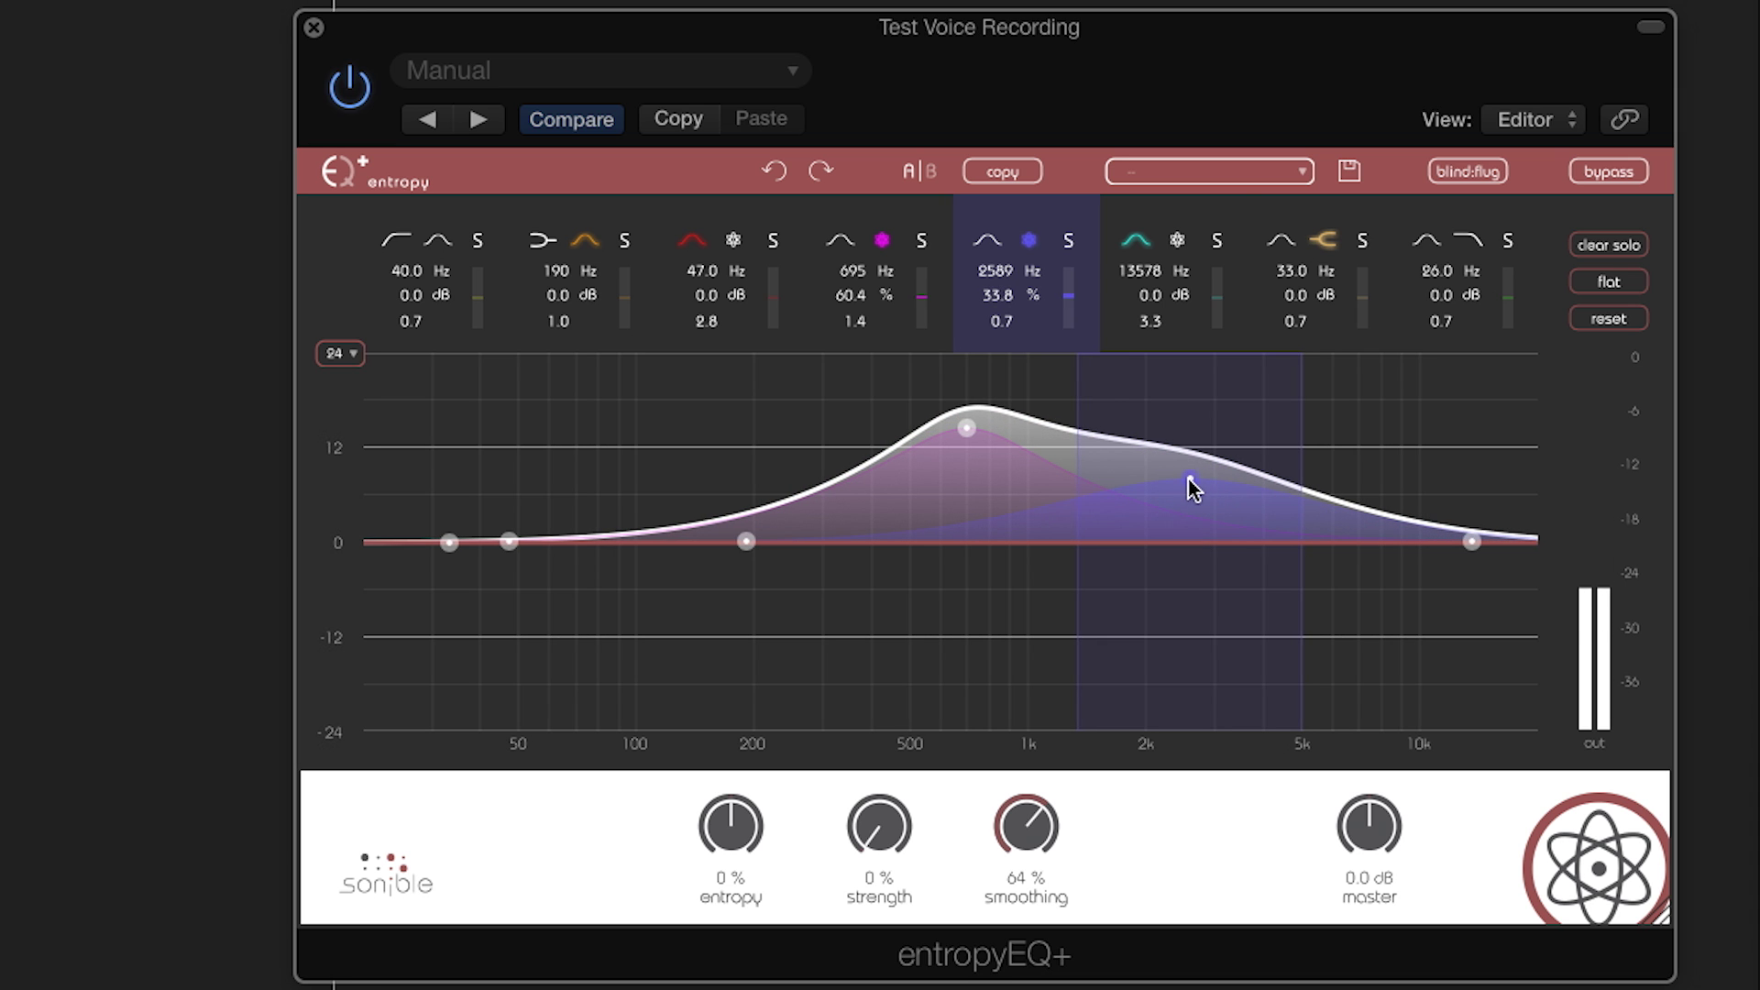
# Add an entropy filter of about 65 % at 13456 Hz on the sixth band and boost the second band about 7.3 dB at 190 Hz
pyautogui.click(1177, 240)
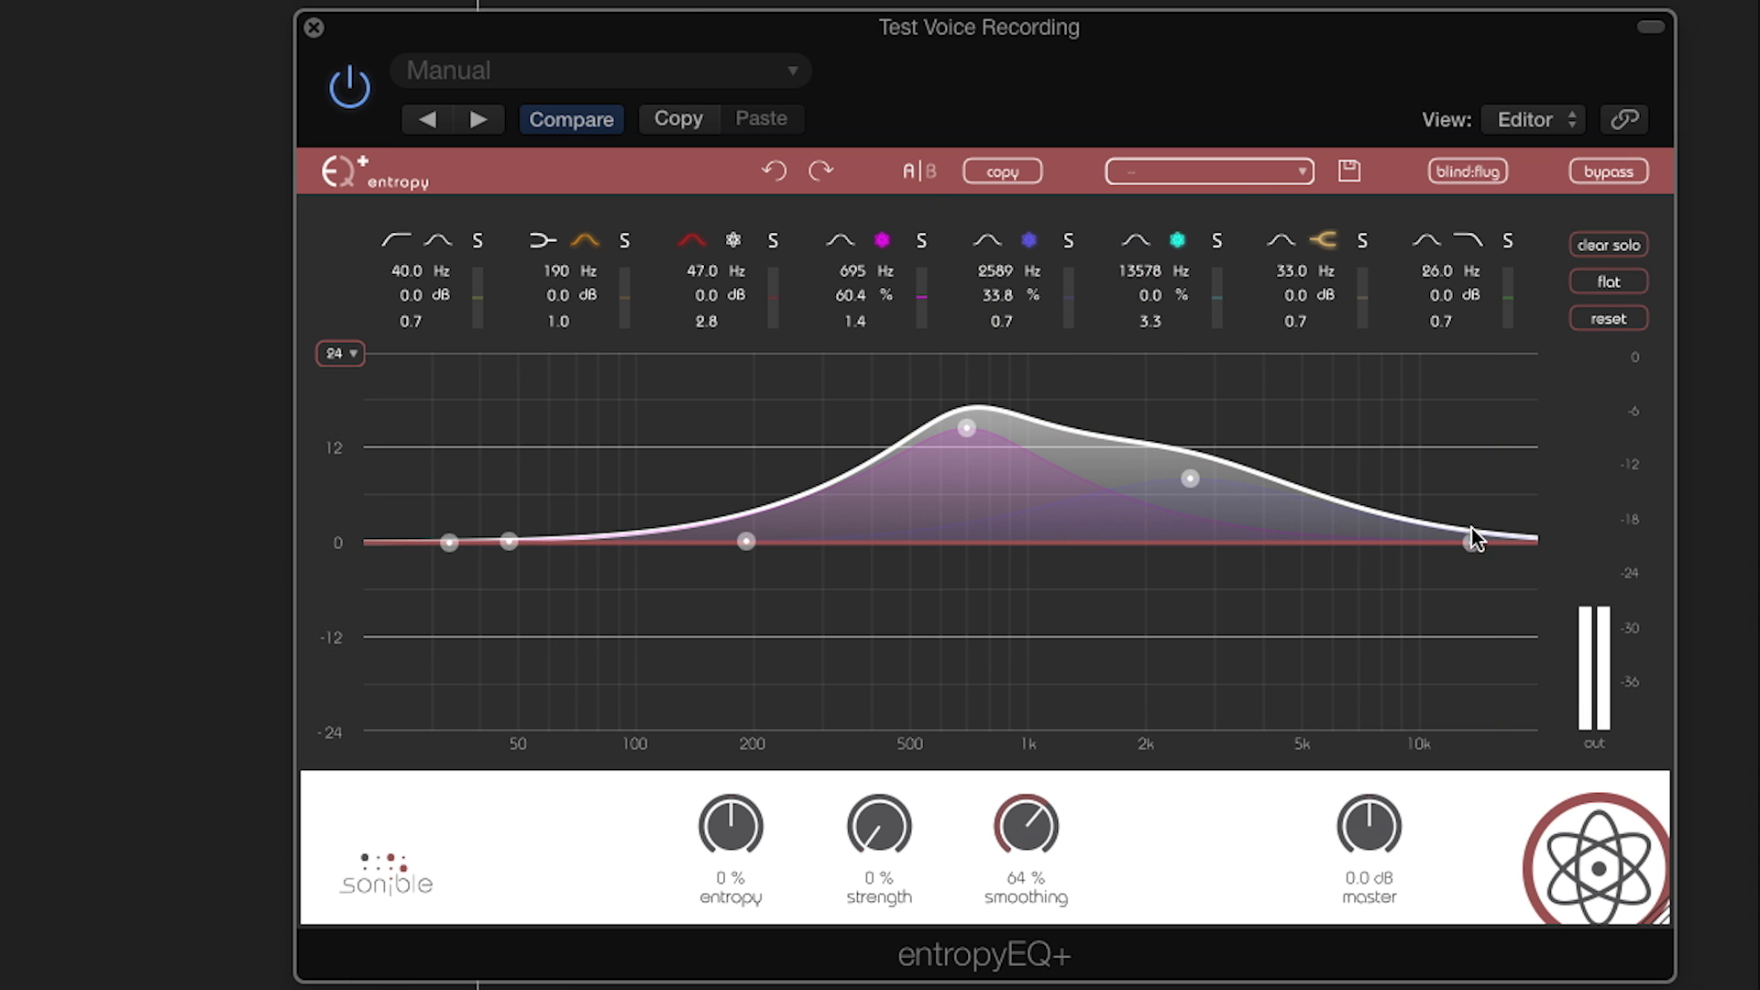
pyautogui.moveTo(1476, 543); pyautogui.dragTo(1474, 421)
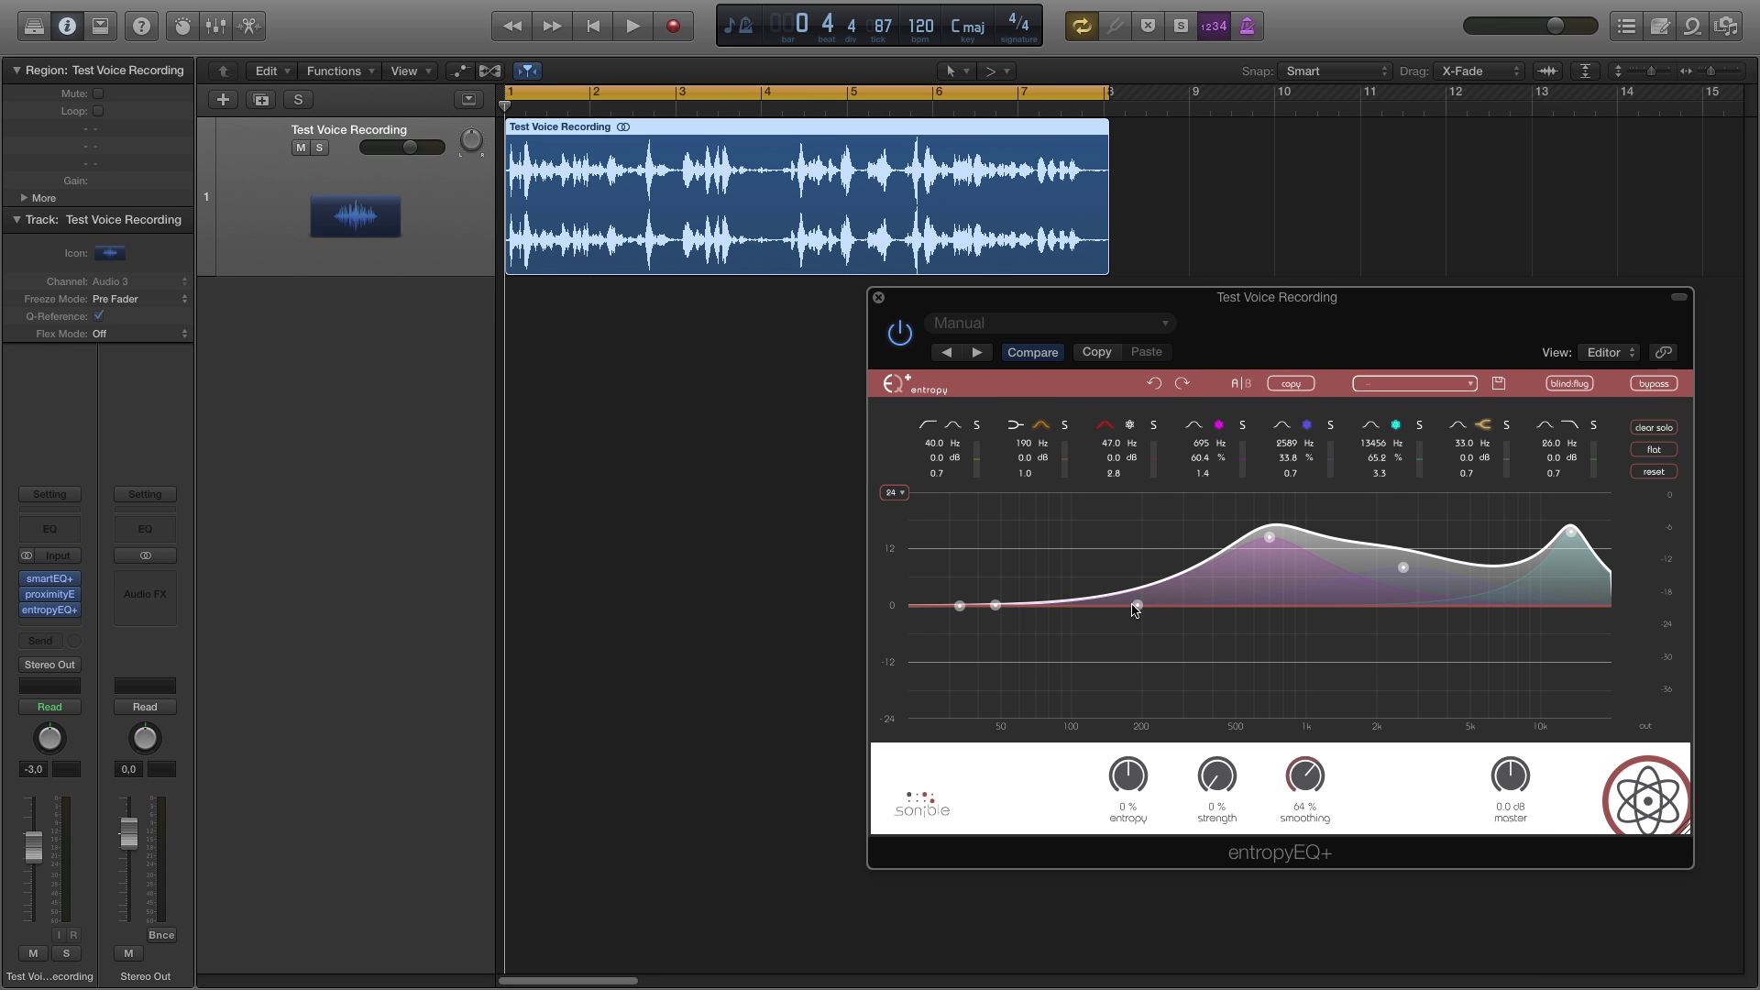
pyautogui.moveTo(1135, 610); pyautogui.dragTo(1138, 583)
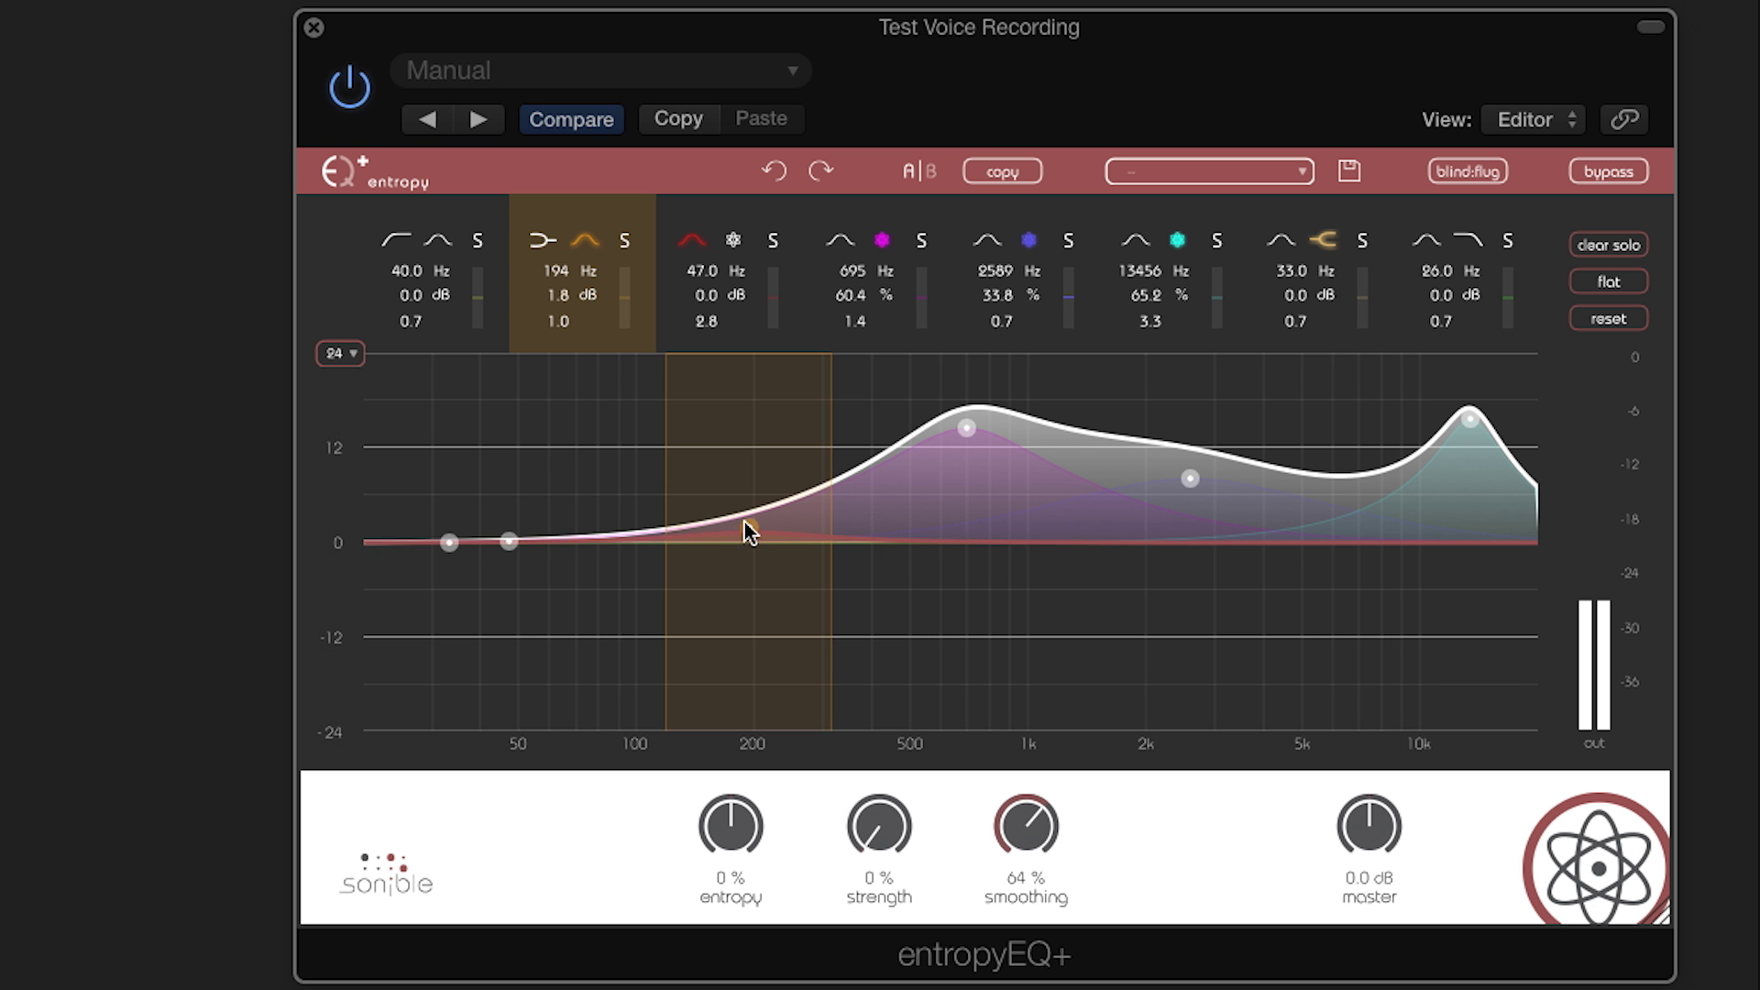
pyautogui.moveTo(743, 496); pyautogui.dragTo(743, 483)
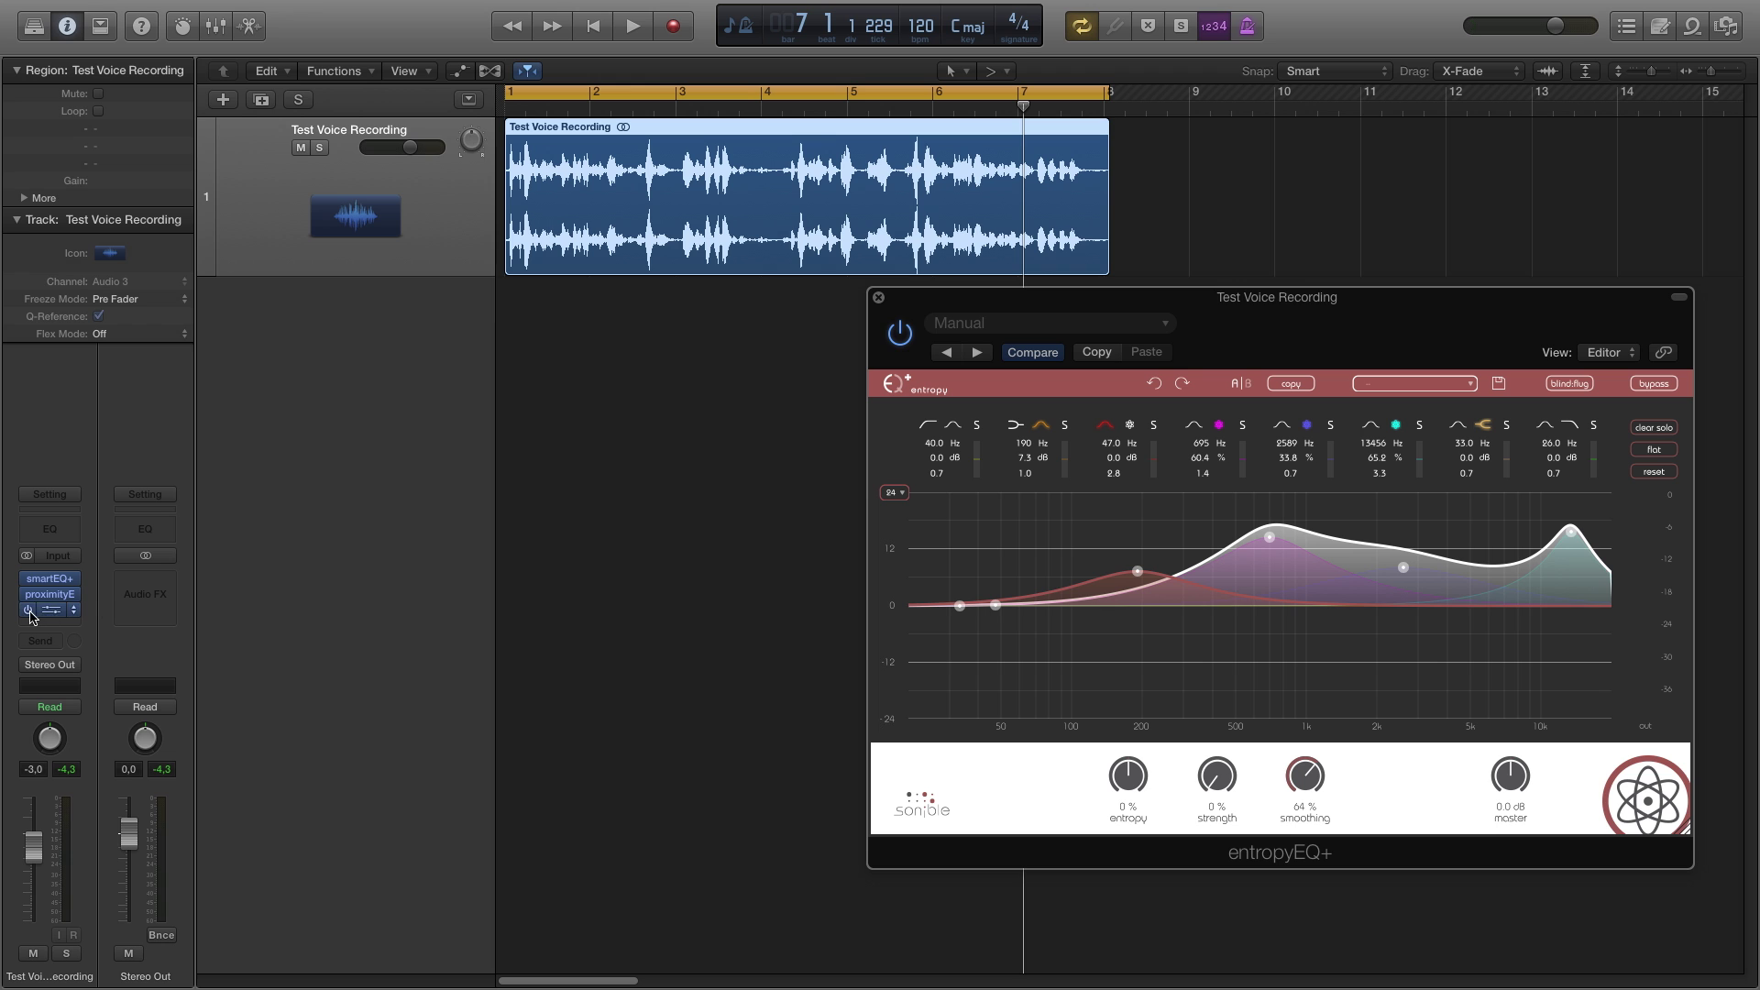
# Play the recording while switching the bypass of all three EQ plug-ins on and off to compare the sound
pyautogui.click(28, 610)
pyautogui.press('space')
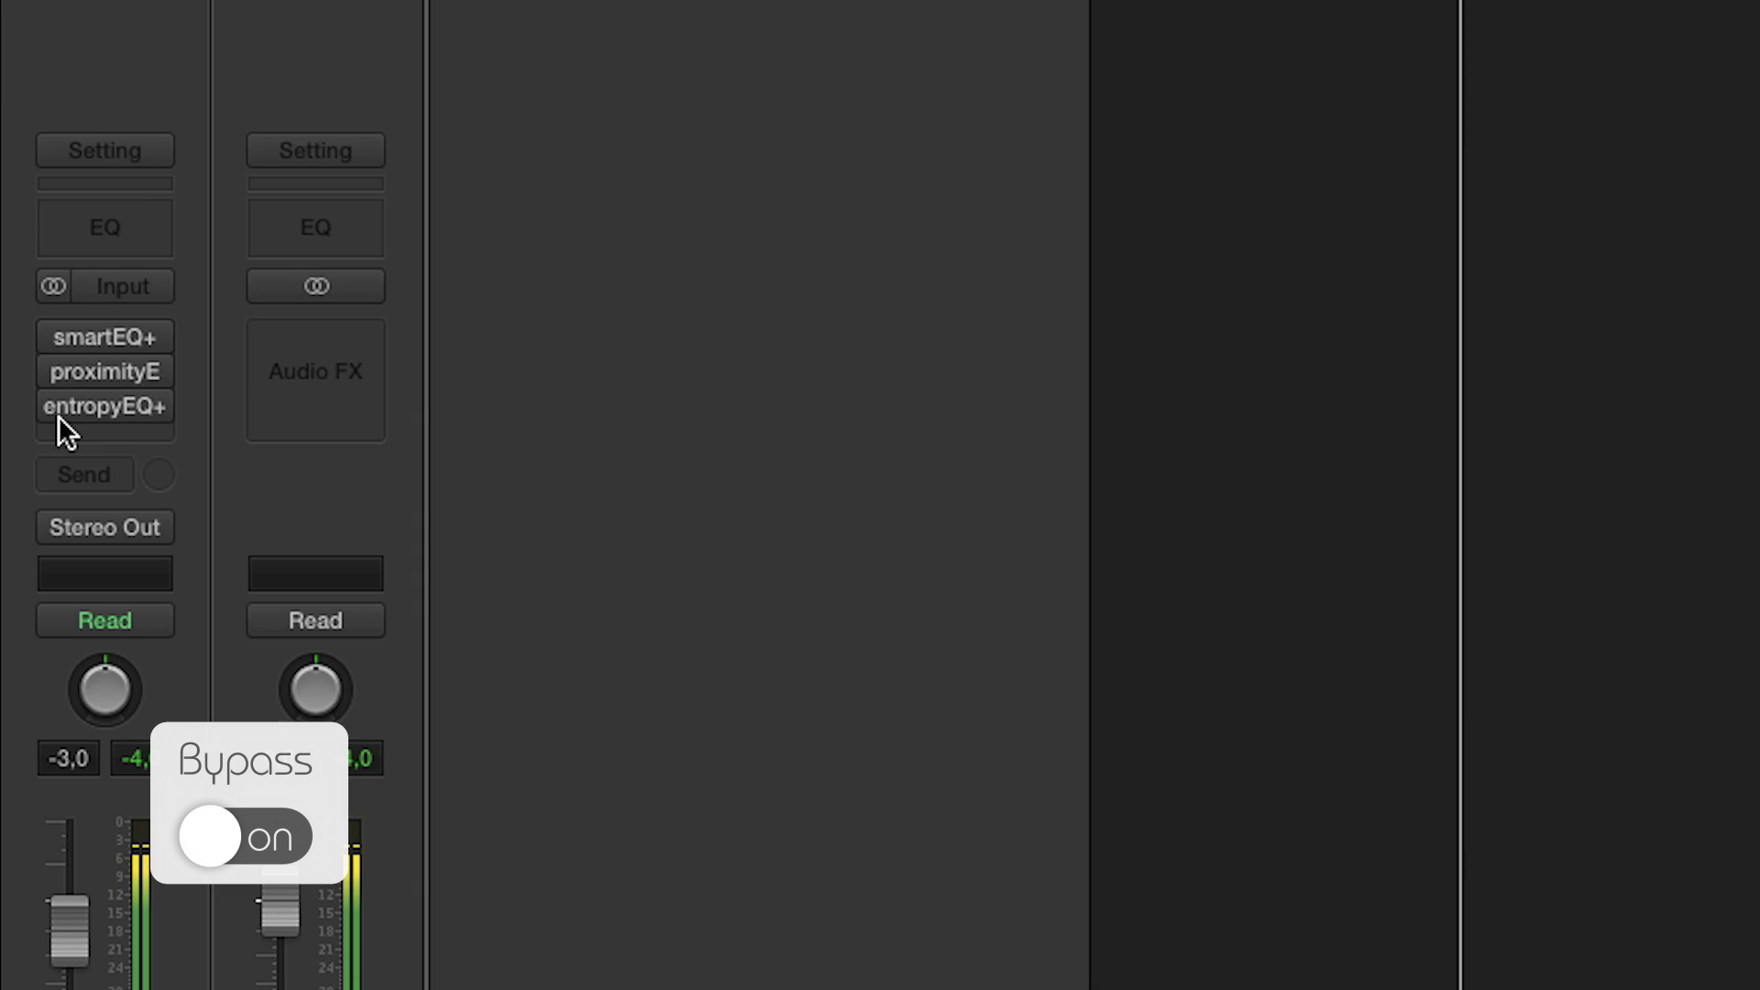
pyautogui.moveTo(29, 618); pyautogui.dragTo(31, 573)
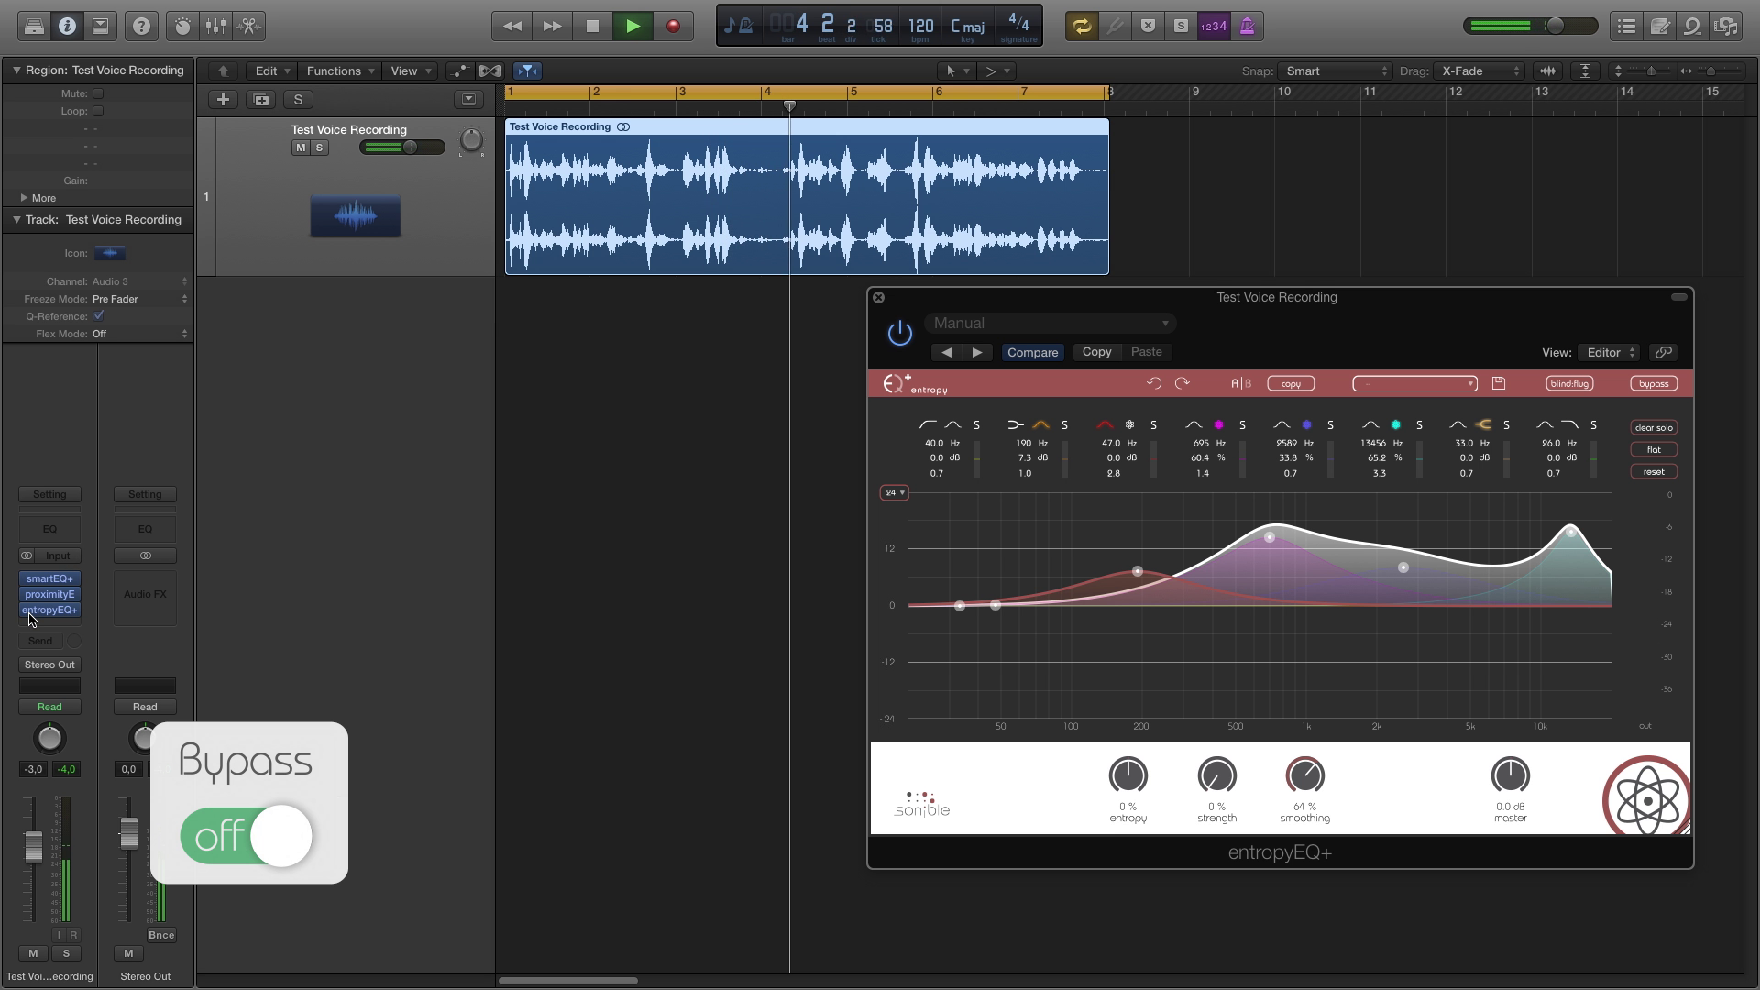
pyautogui.moveTo(30, 618); pyautogui.dragTo(32, 578)
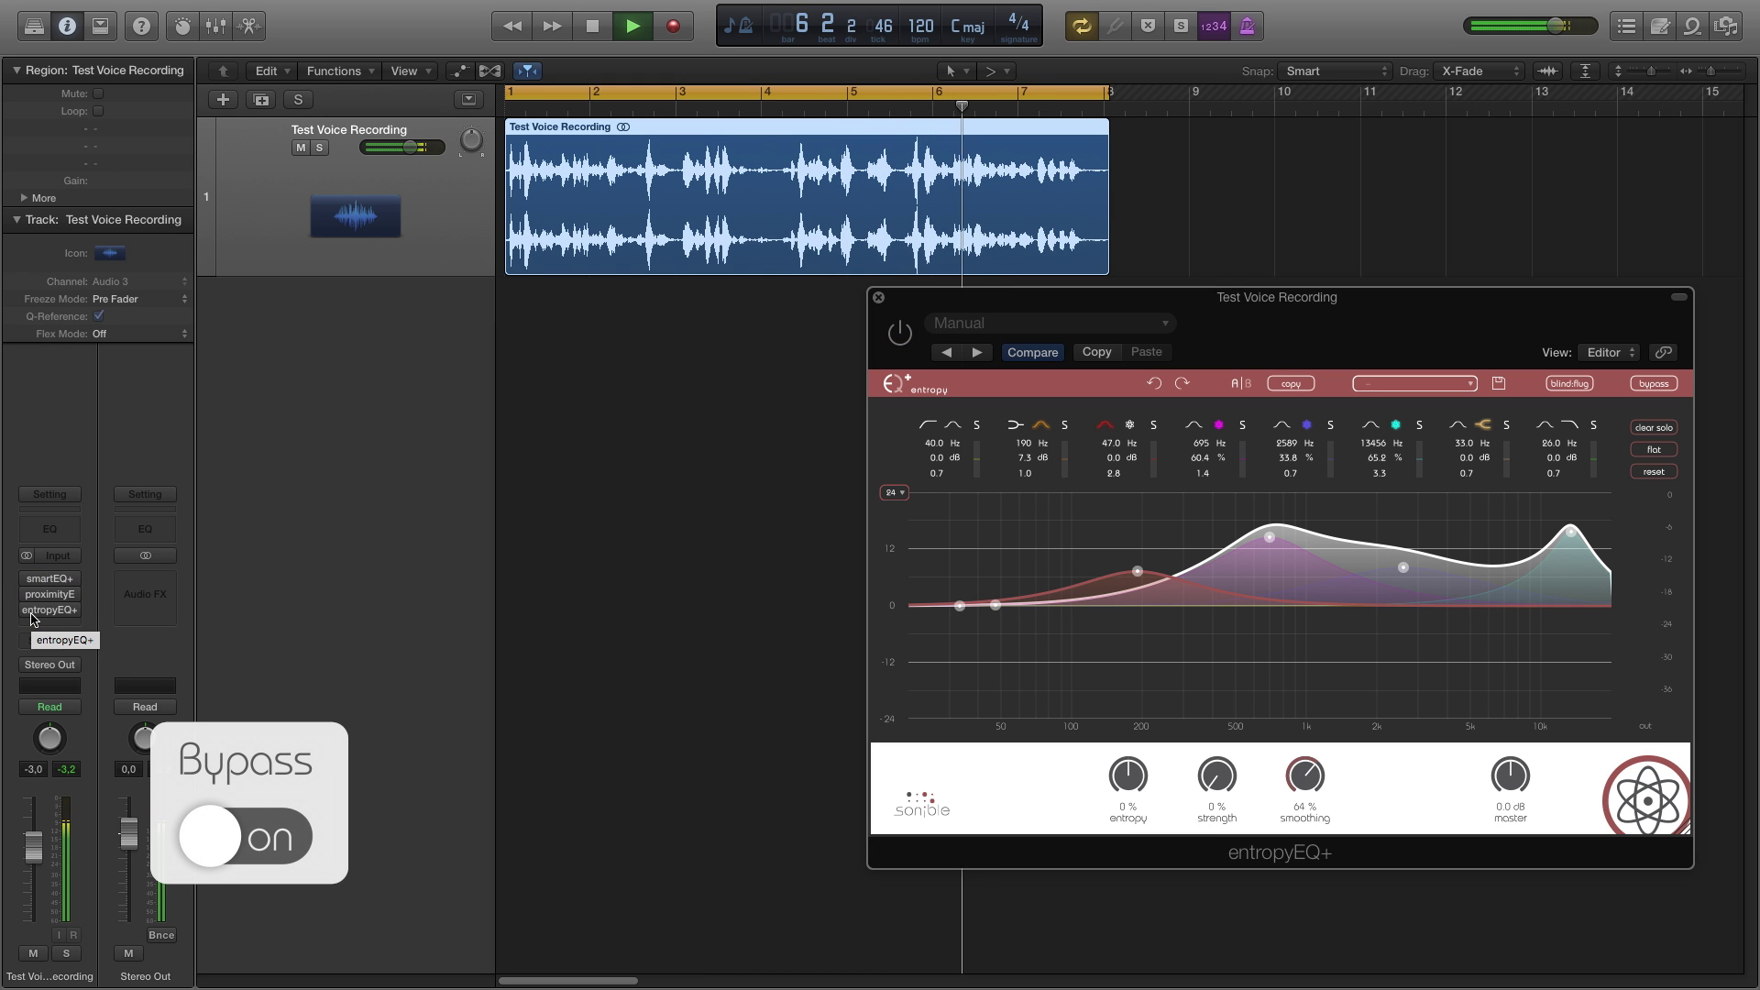
pyautogui.moveTo(30, 618); pyautogui.dragTo(32, 577)
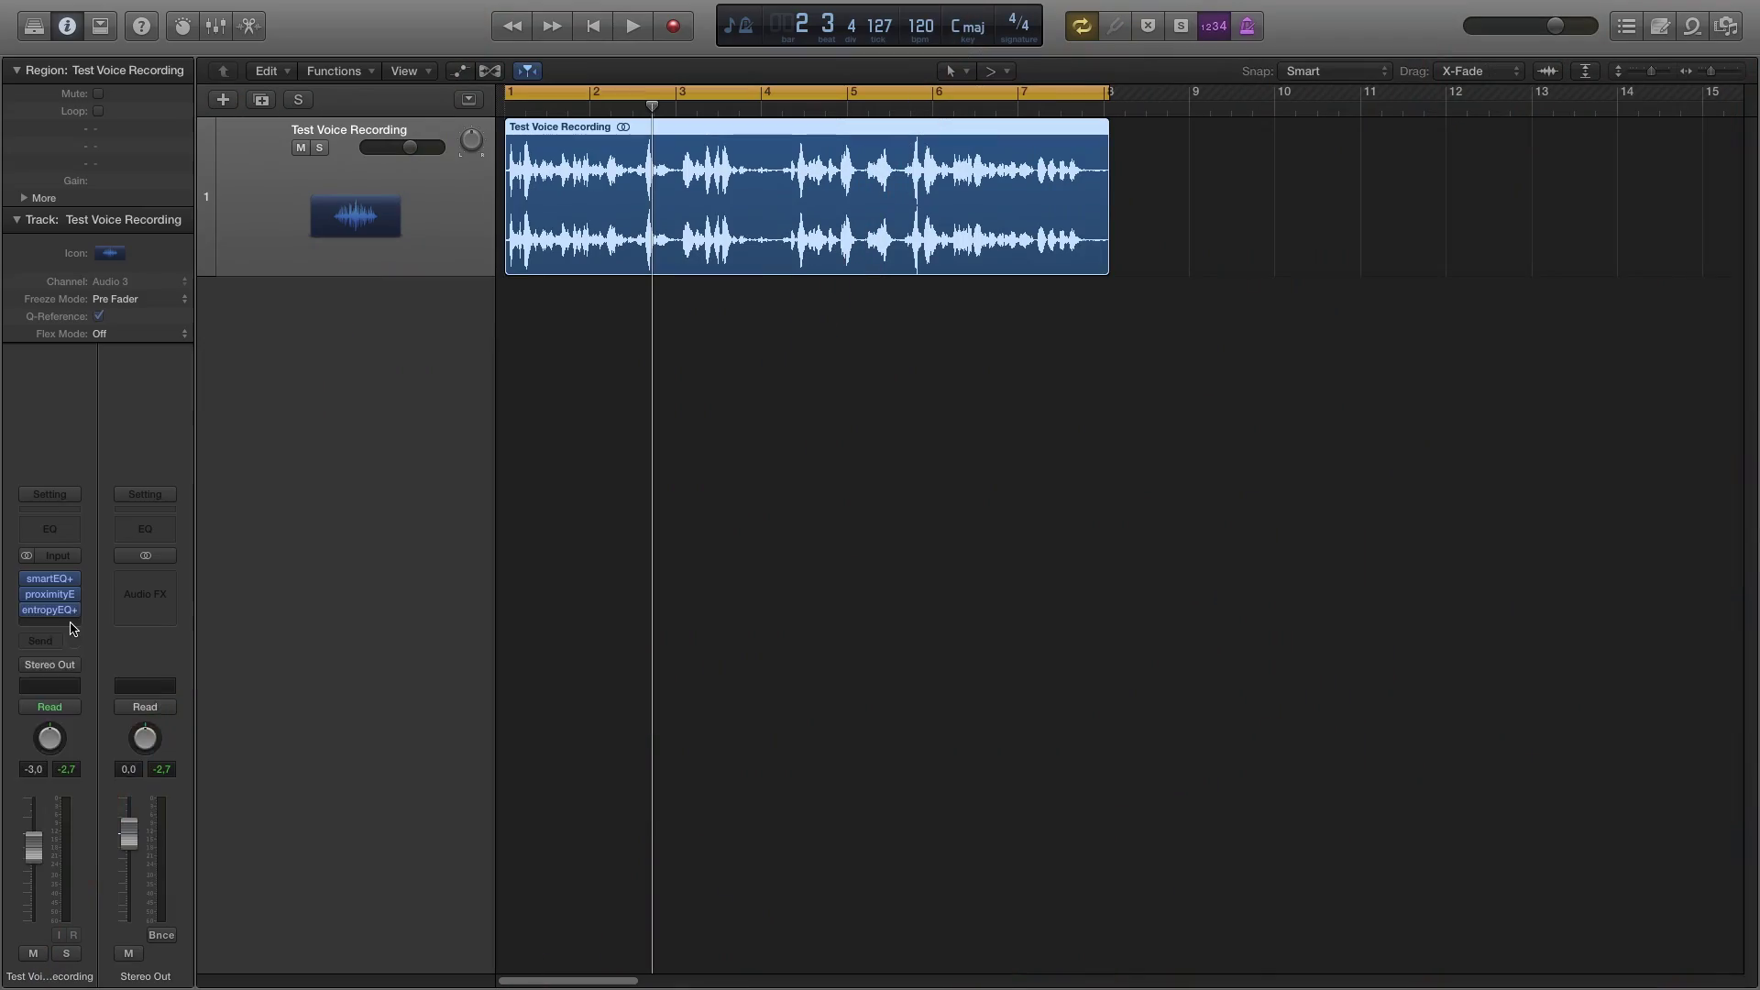
# Insert sonible's freiraum plug-in in the free effect slot below entropyEQ+ and view its proximity and entropy layers
pyautogui.click(71, 625)
pyautogui.moveTo(147, 850)
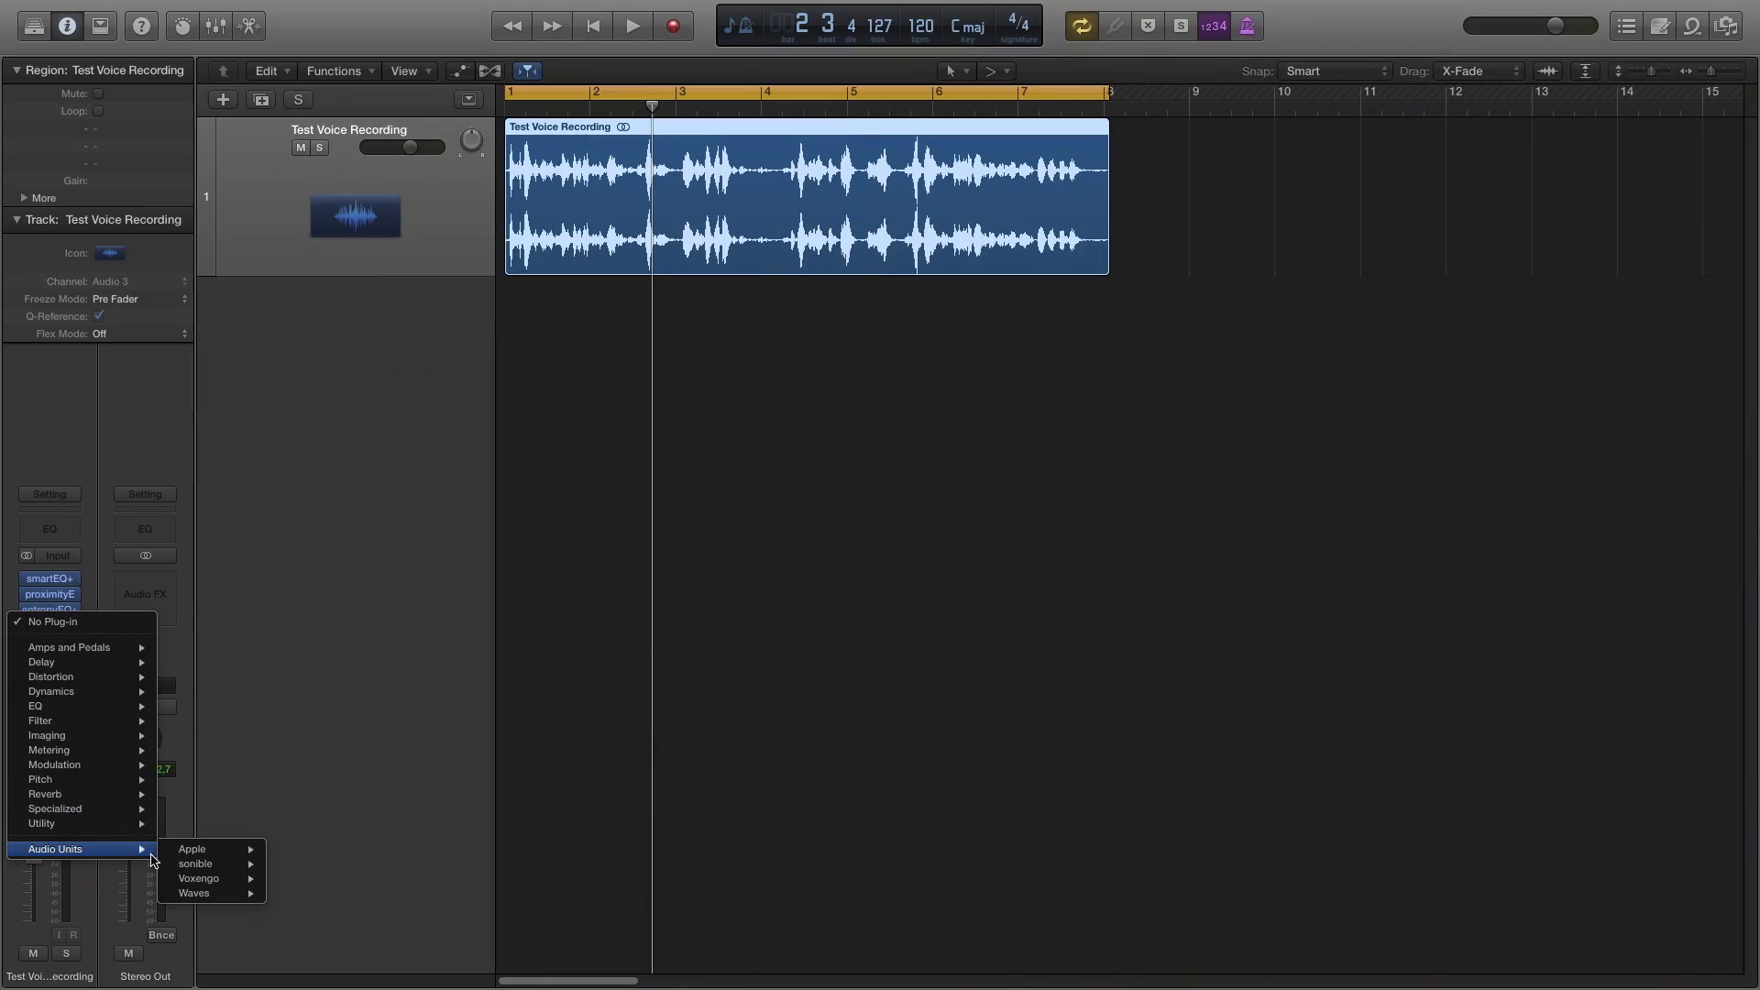
pyautogui.moveTo(216, 864)
pyautogui.moveTo(331, 880)
pyautogui.click(425, 882)
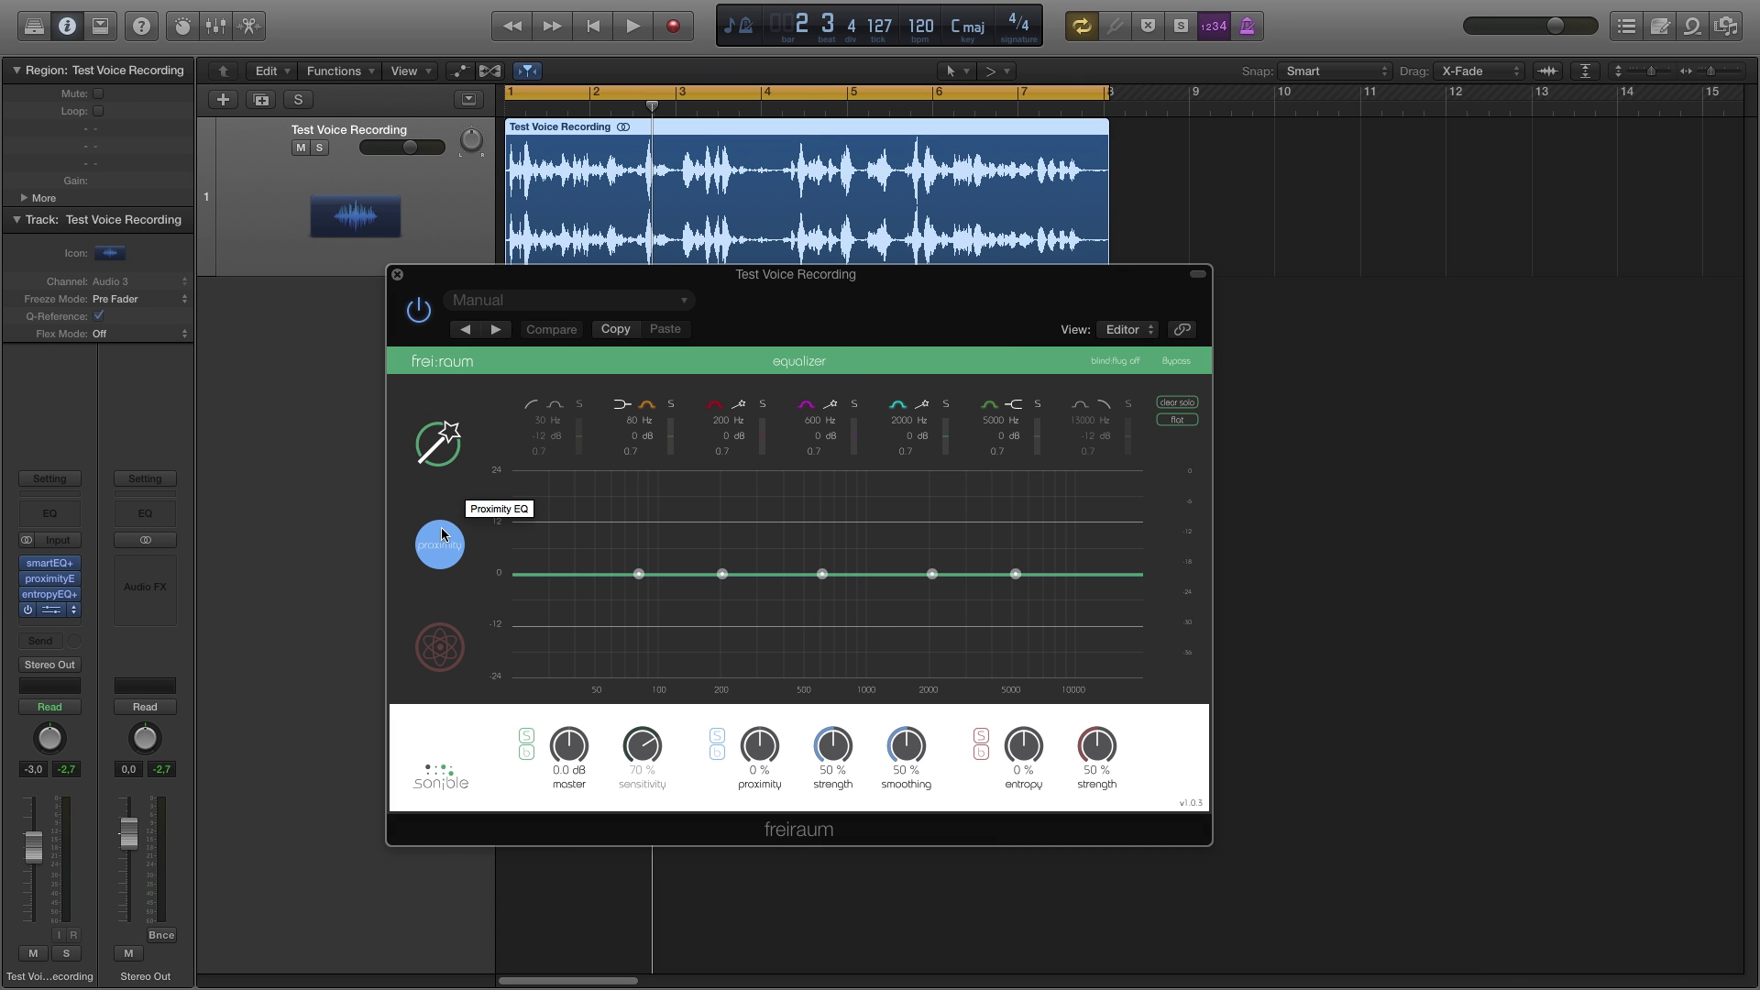
pyautogui.click(441, 534)
pyautogui.click(440, 647)
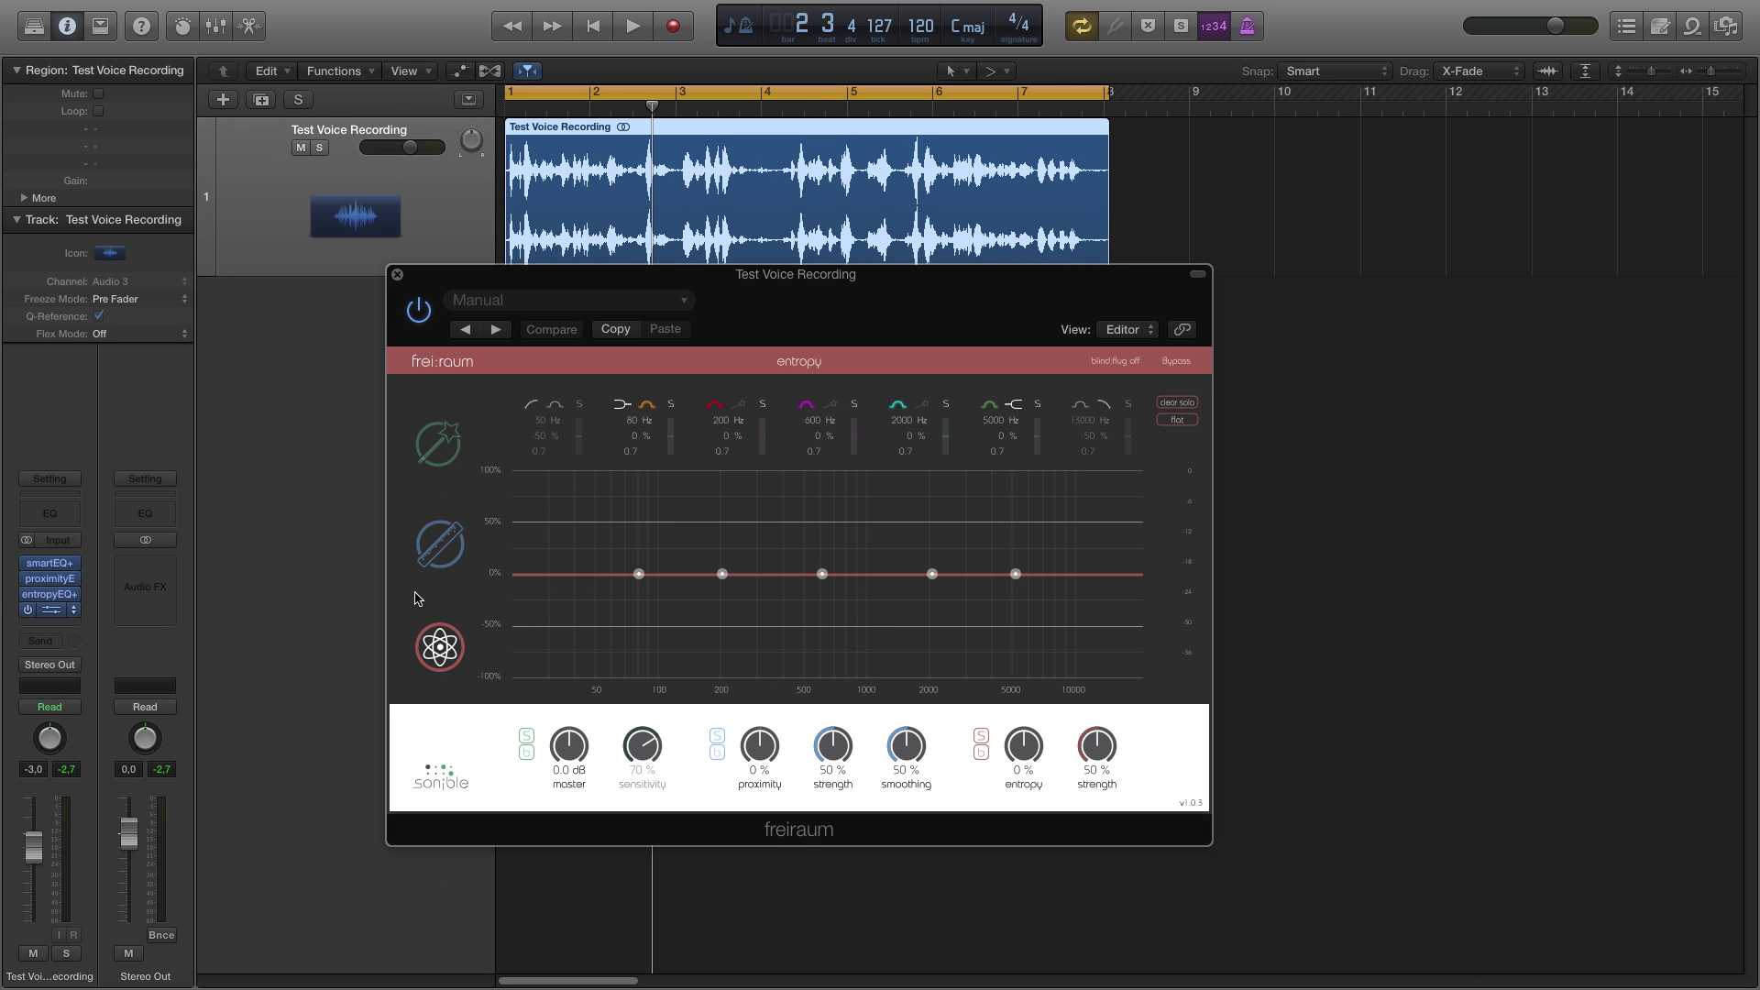